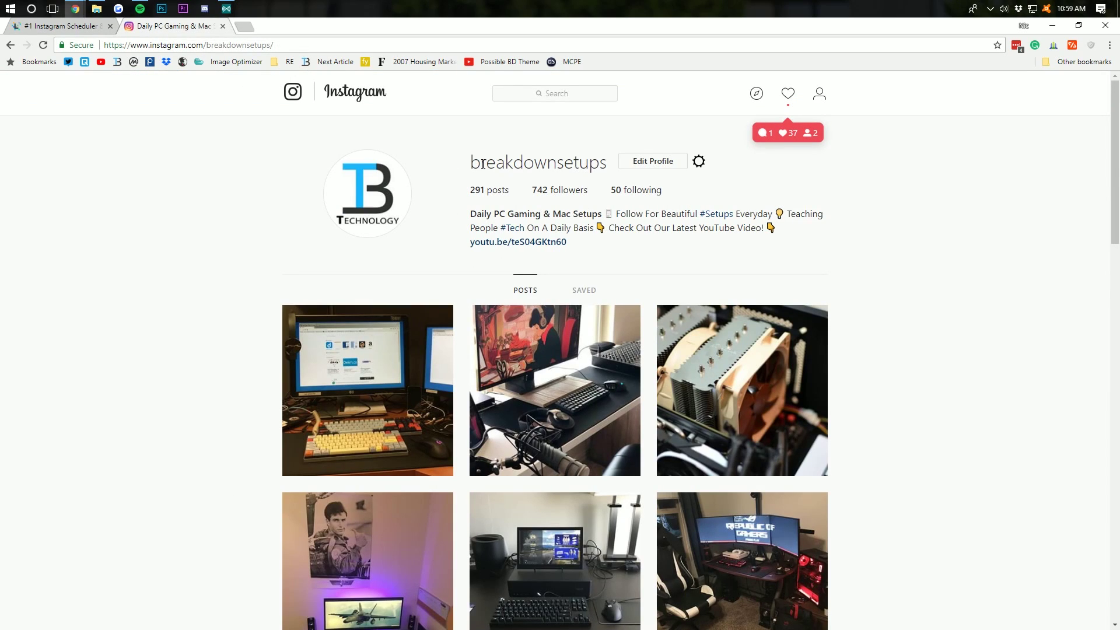
Examine the breakdownsetups Instagram profile, including its account name, posted photos and follower count.
drag(607, 164, 471, 168)
click(491, 177)
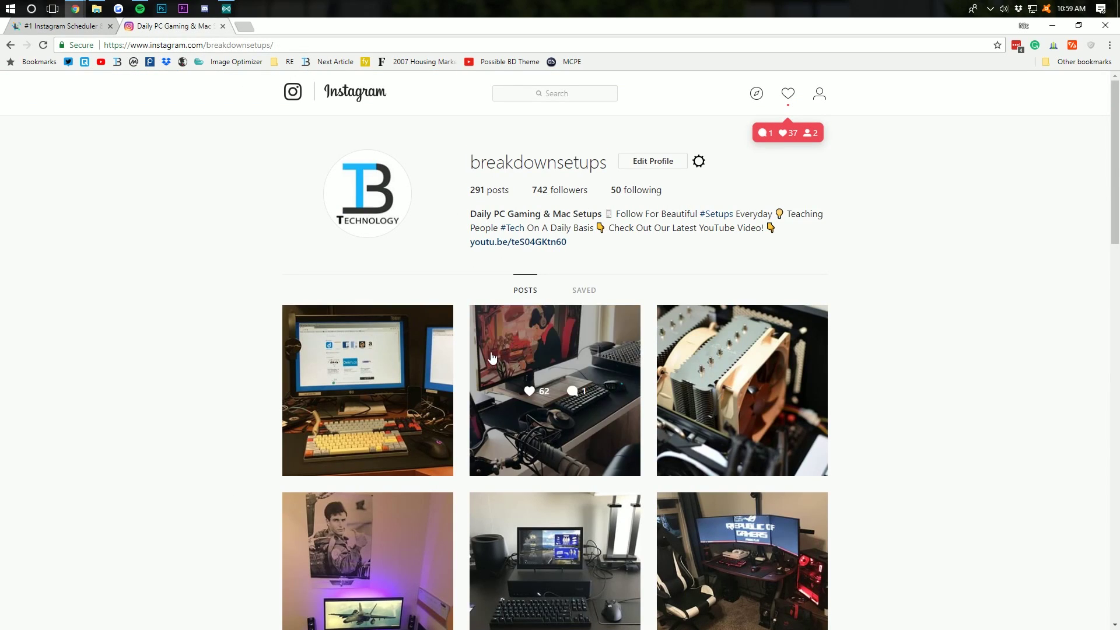
scroll(499, 358, down, 20)
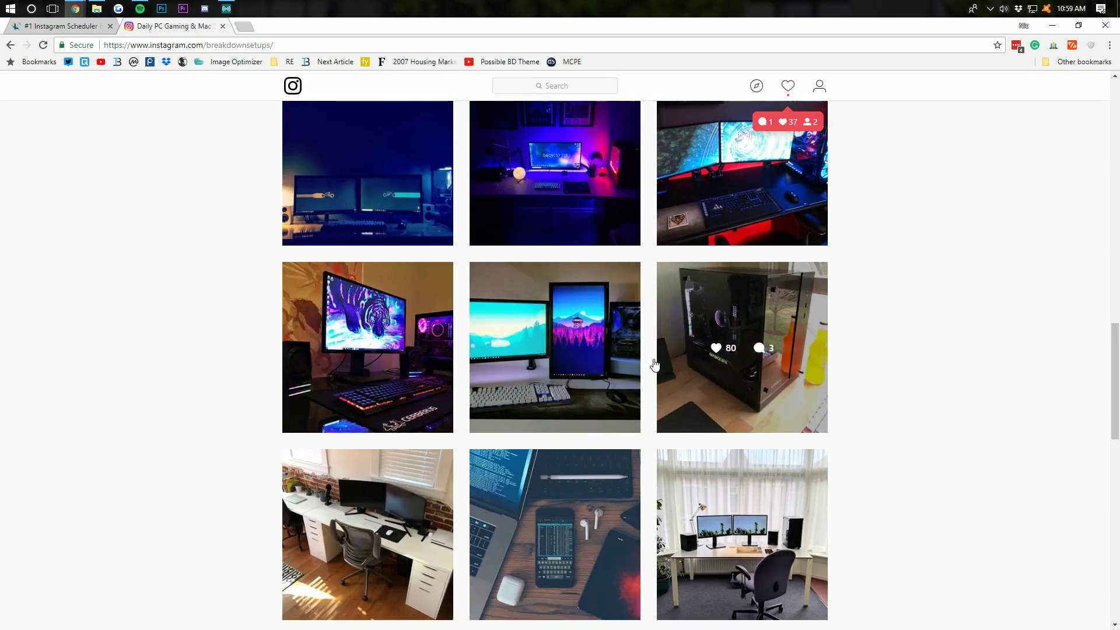
scroll(855, 333, down, 15)
scroll(855, 332, up, 18)
scroll(859, 358, up, 17)
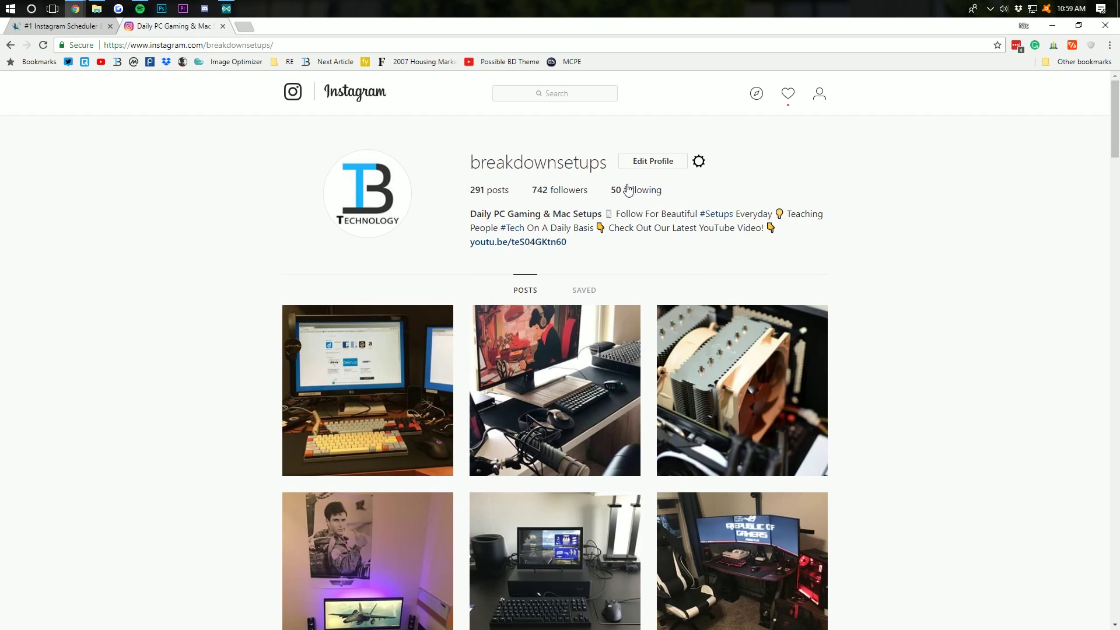
drag(590, 191, 534, 189)
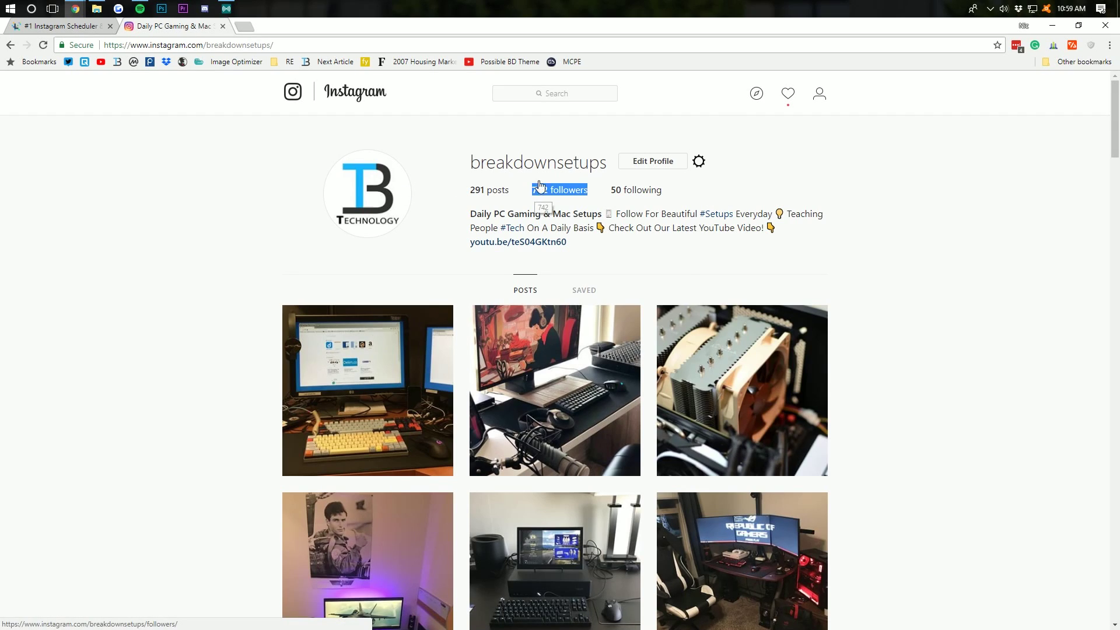
click(558, 141)
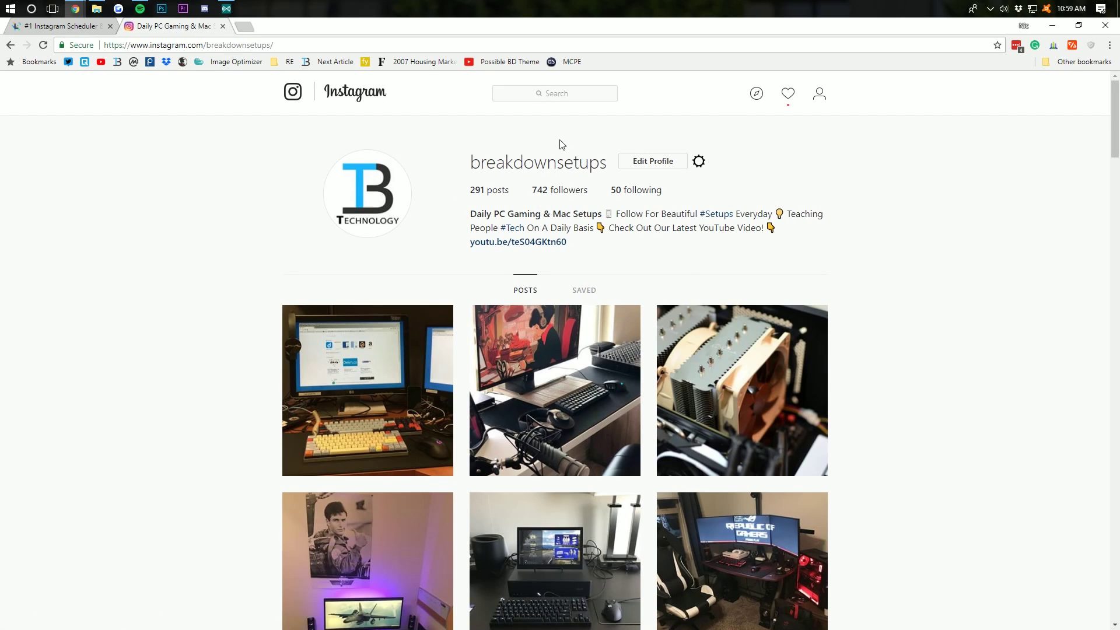
Switch to the Later website and review its pricing plans and their features.
click(58, 30)
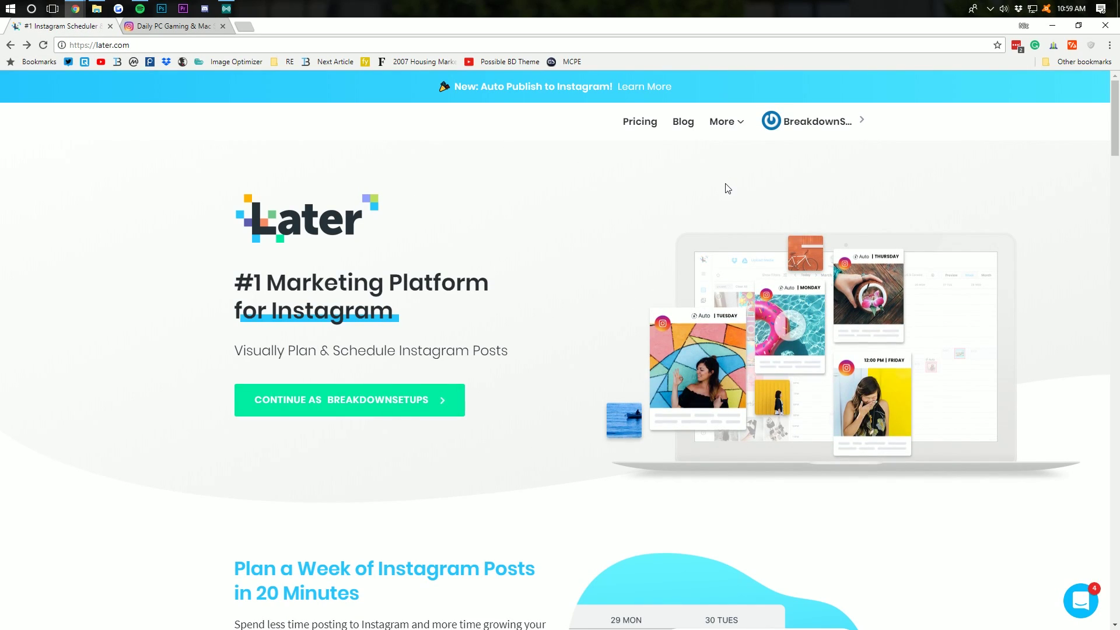
click(646, 125)
scroll(423, 326, down, 10)
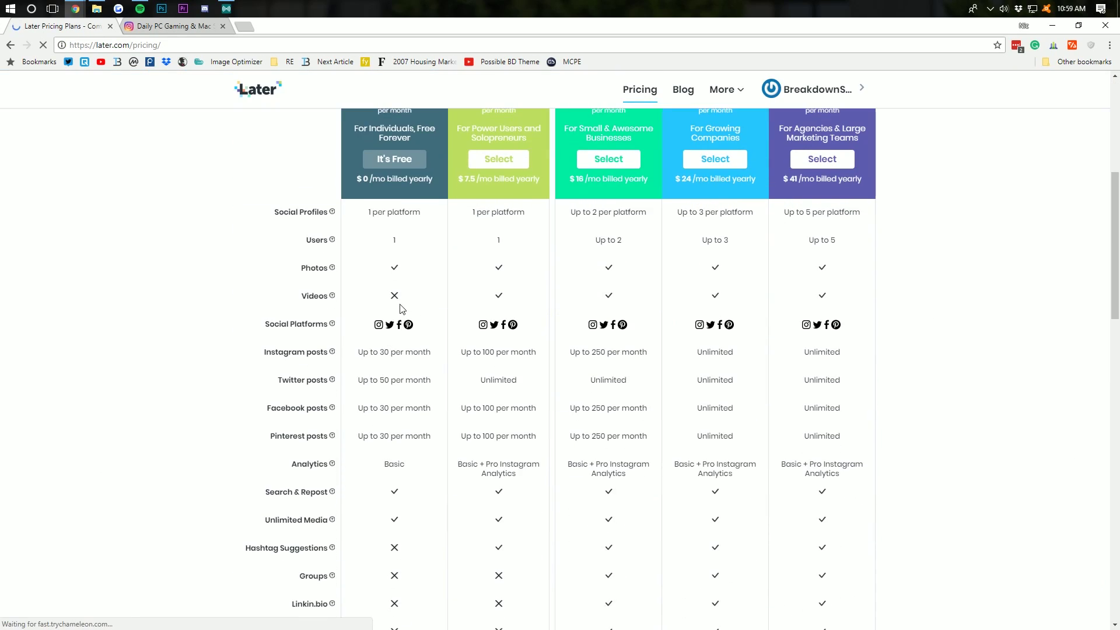
scroll(430, 375, up, 15)
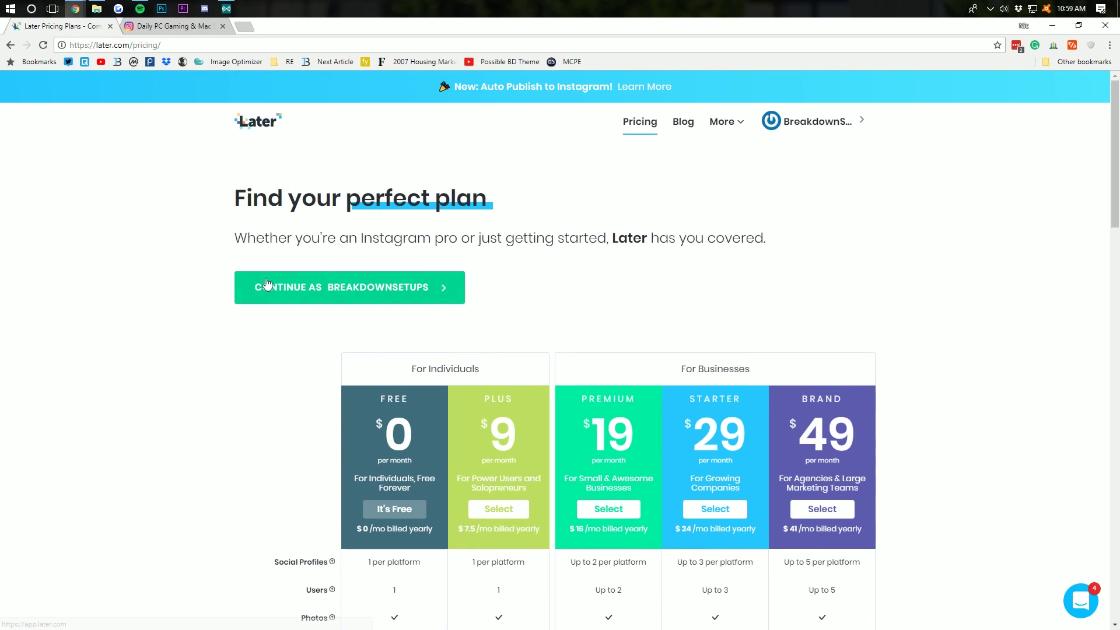
Continue into the breakdownsetups account on Later and look through the weekly posting calendar and the unused media.
click(345, 286)
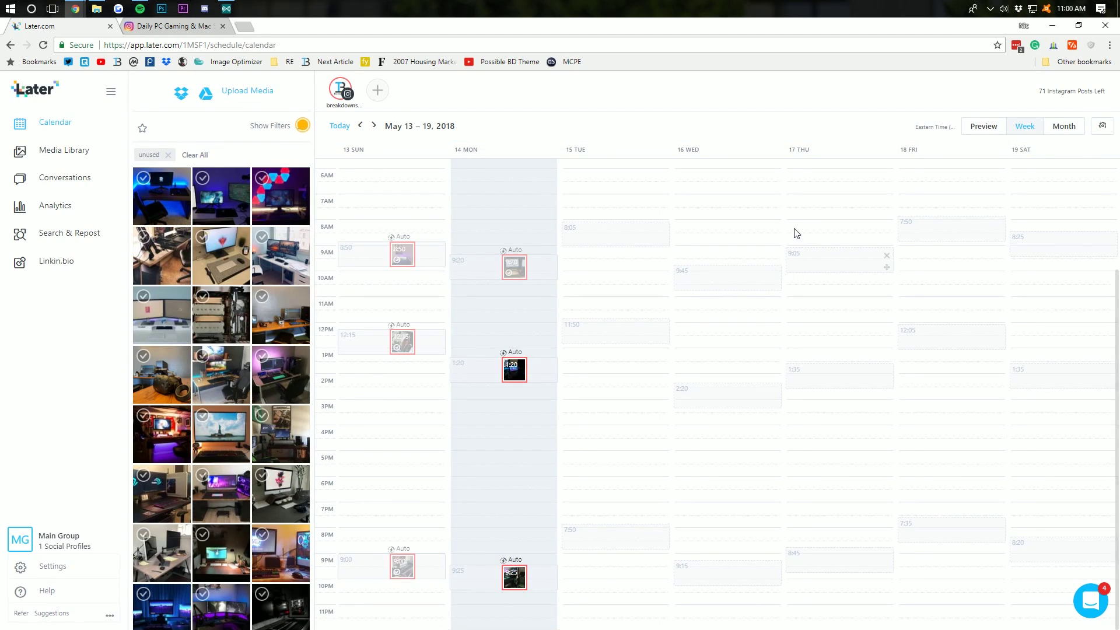
scroll(223, 349, down, 3)
scroll(223, 349, up, 3)
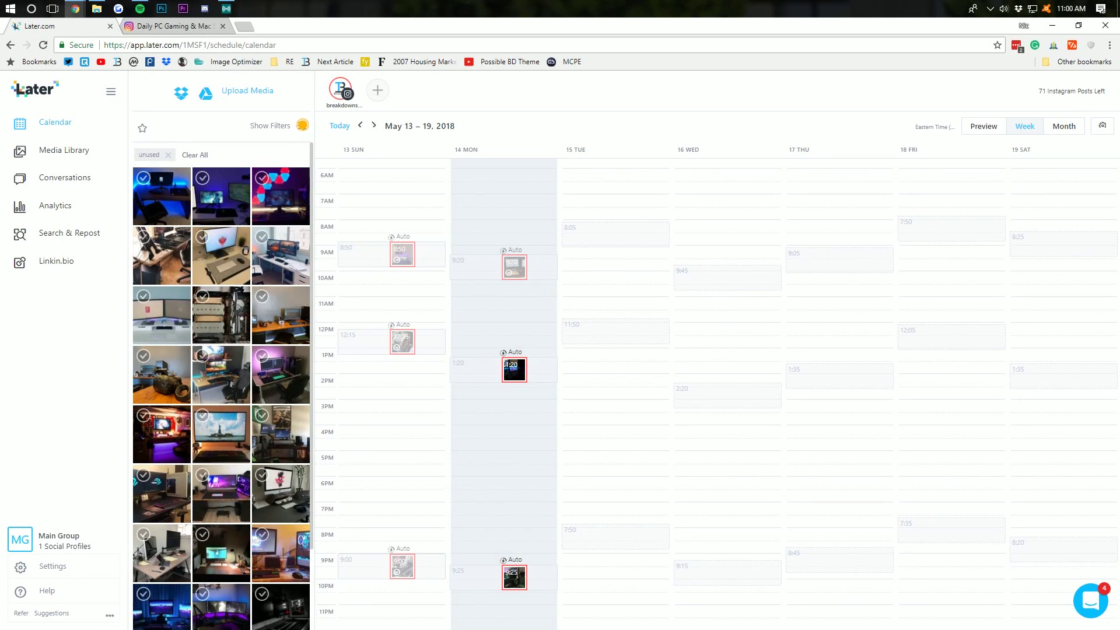
scroll(223, 384, down, 2)
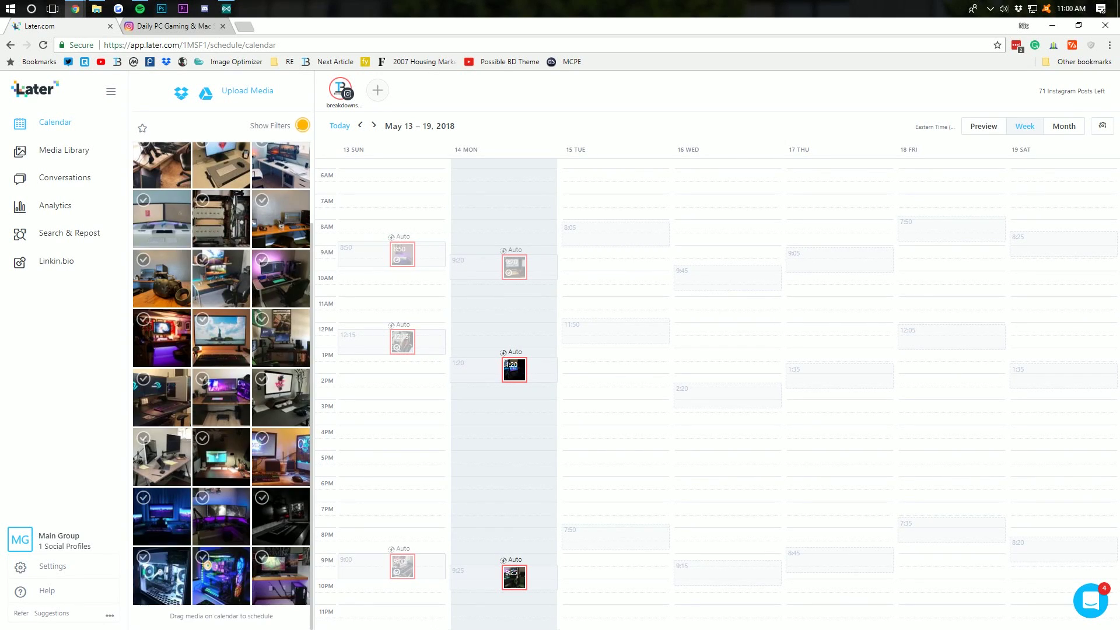
scroll(222, 385, up, 2)
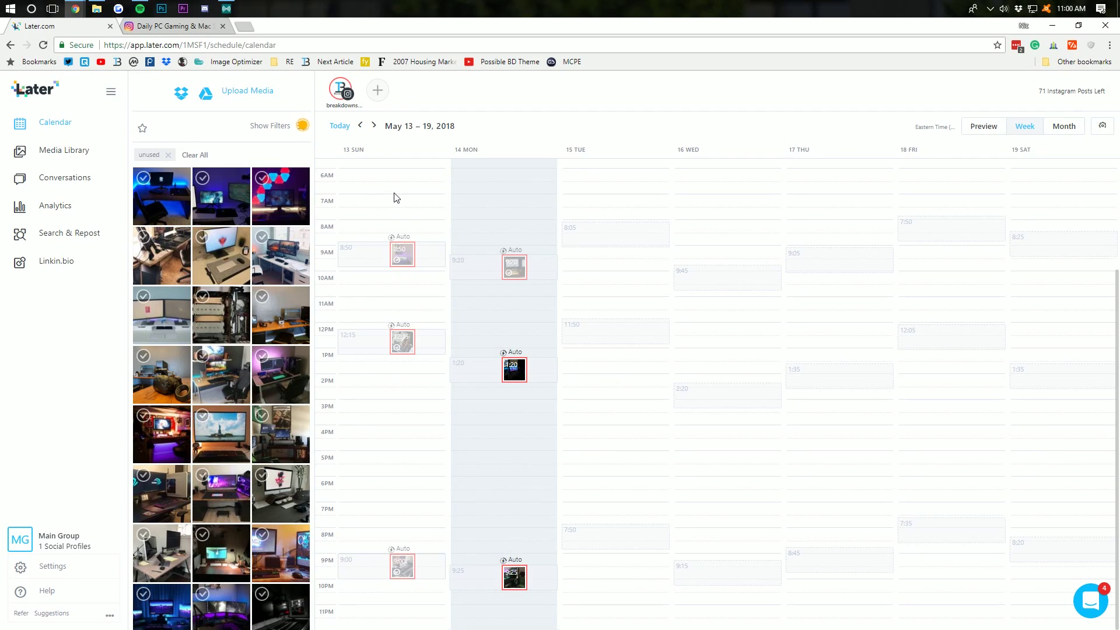
mouse_move(625, 229)
scroll(692, 220, up, 2)
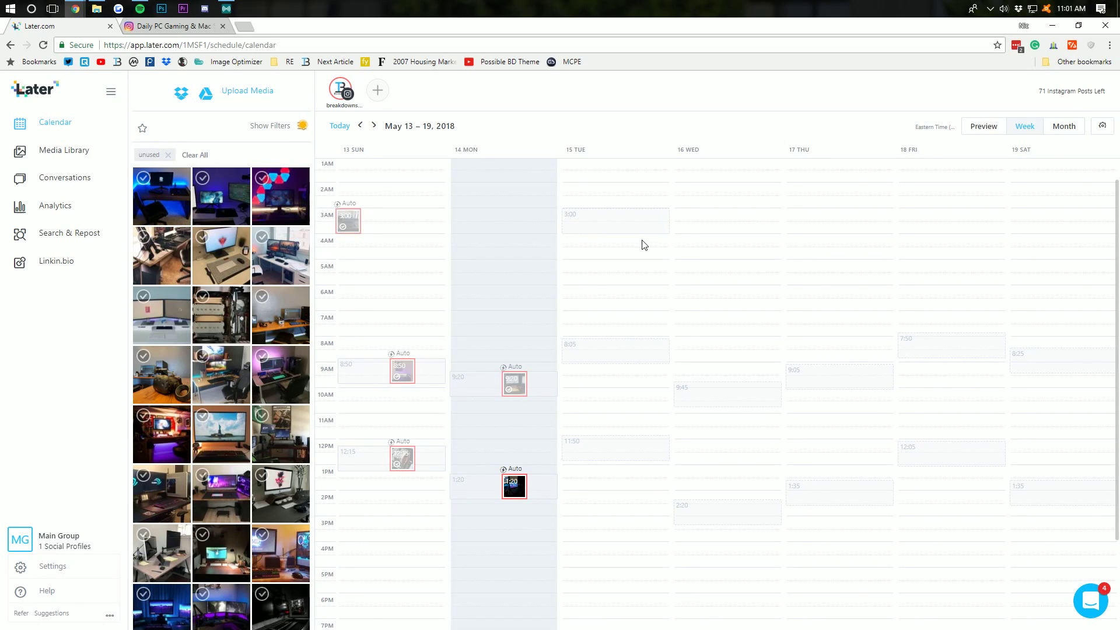
key(F5)
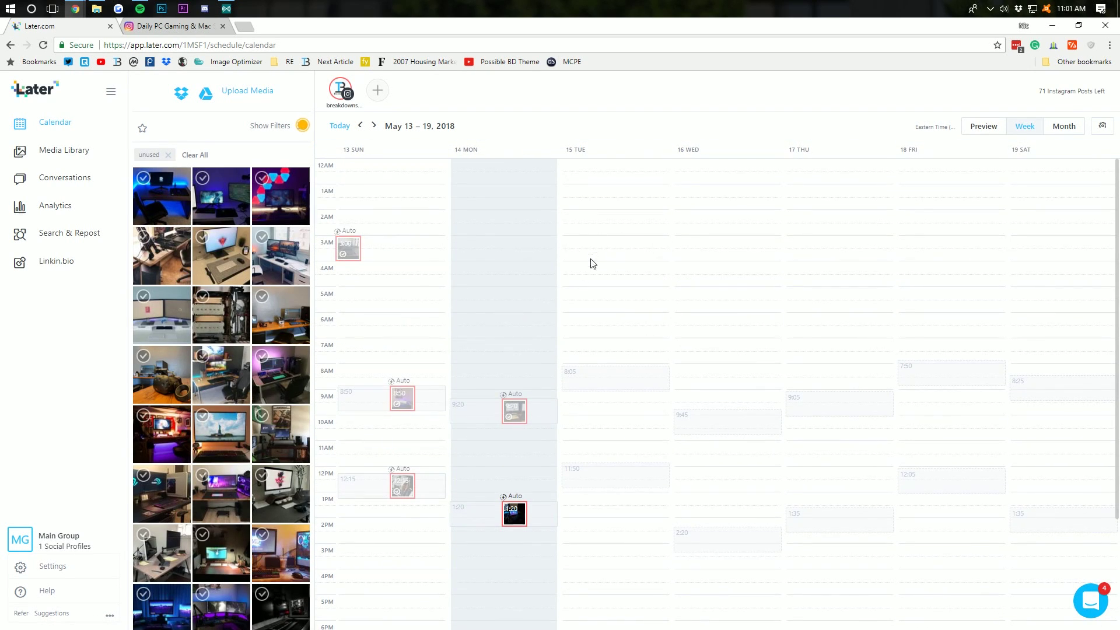
scroll(620, 274, down, 3)
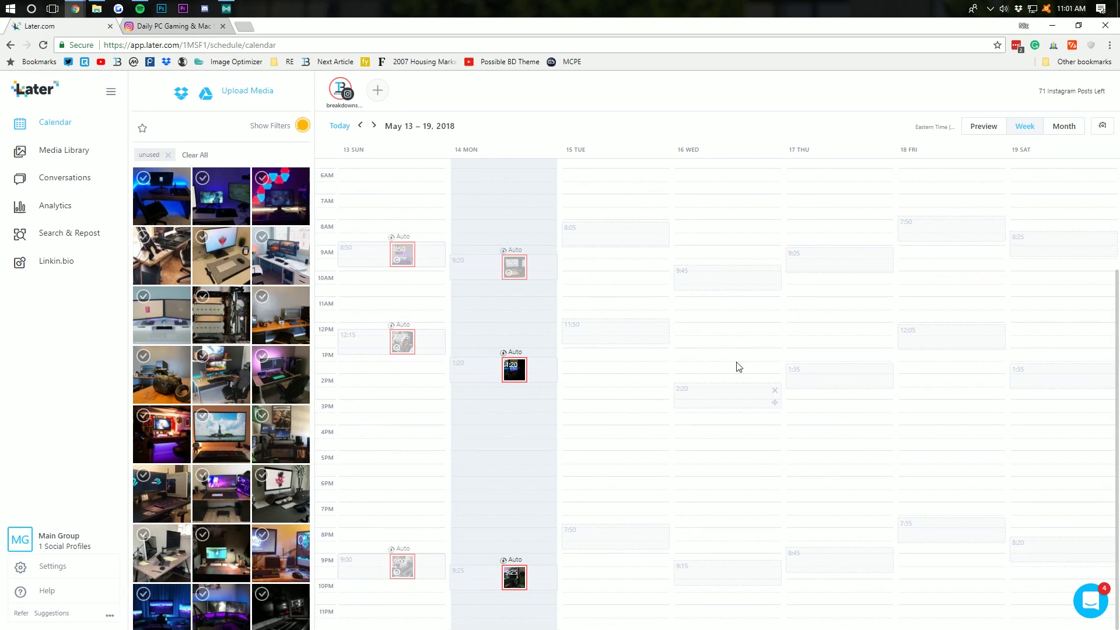
mouse_move(275, 213)
mouse_down()
mouse_move(715, 252)
mouse_move(718, 185)
mouse_move(290, 171)
mouse_move(273, 192)
mouse_up()
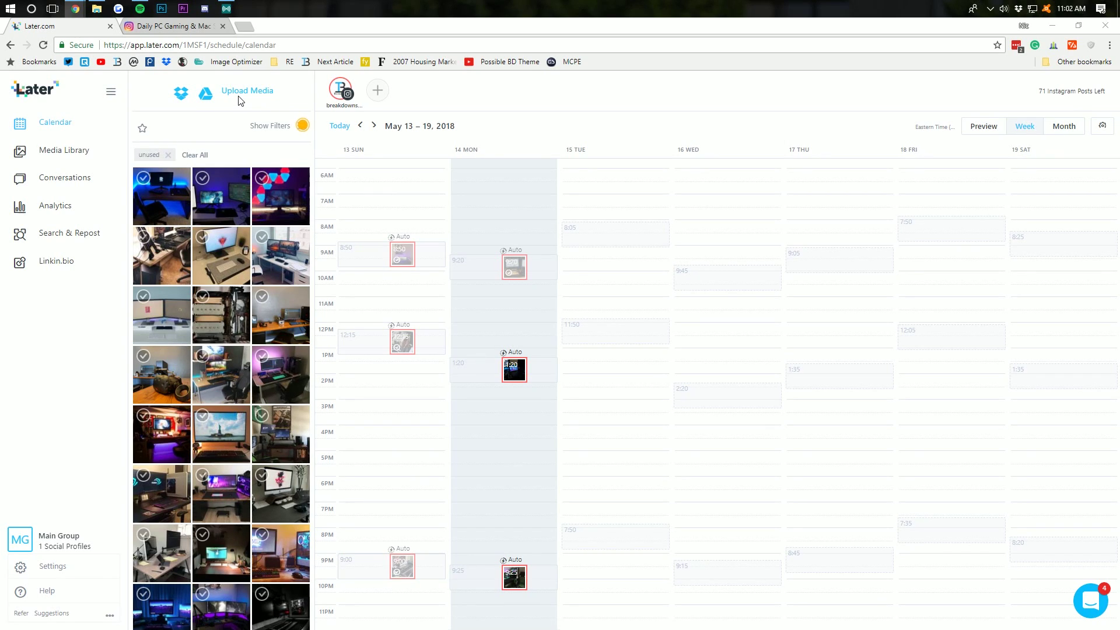
click(238, 95)
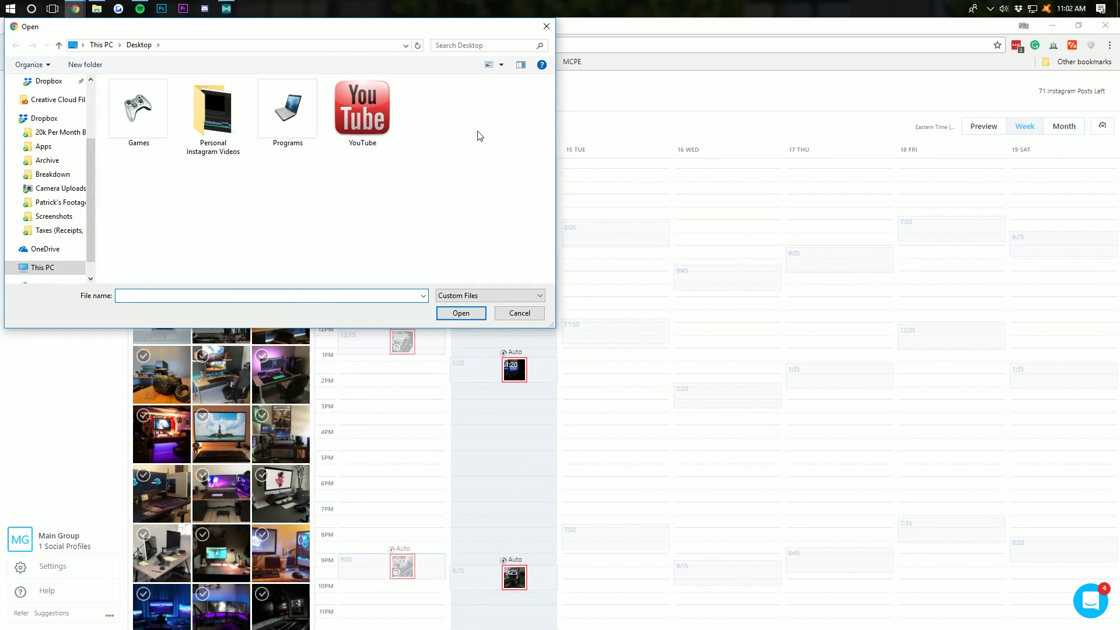
click(520, 312)
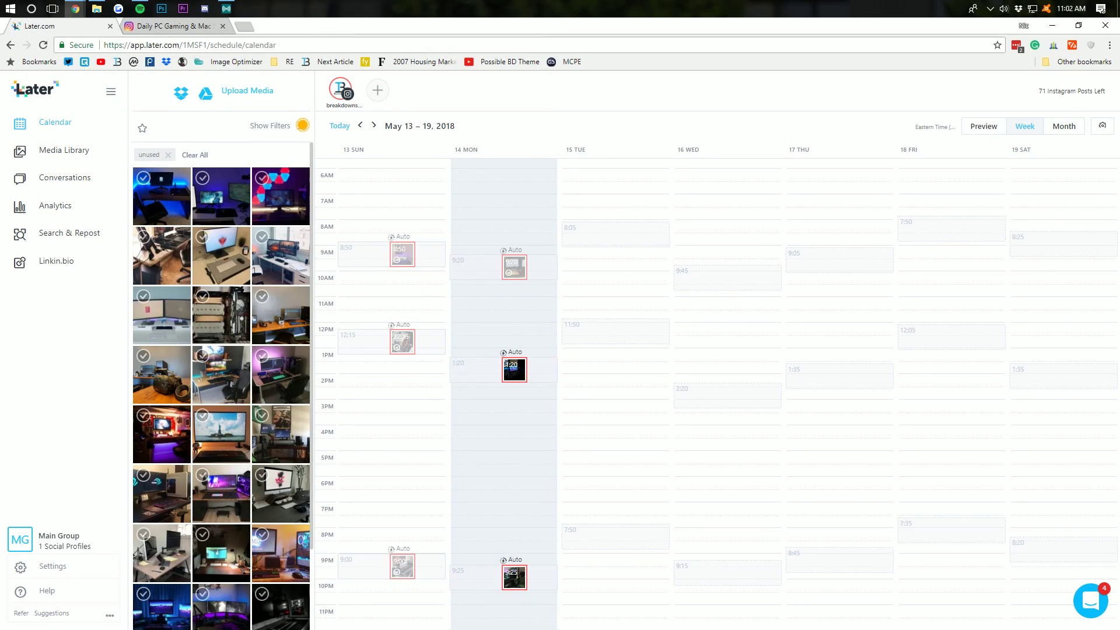
Clear the unused filter from the media list and load more of the media twice.
click(196, 155)
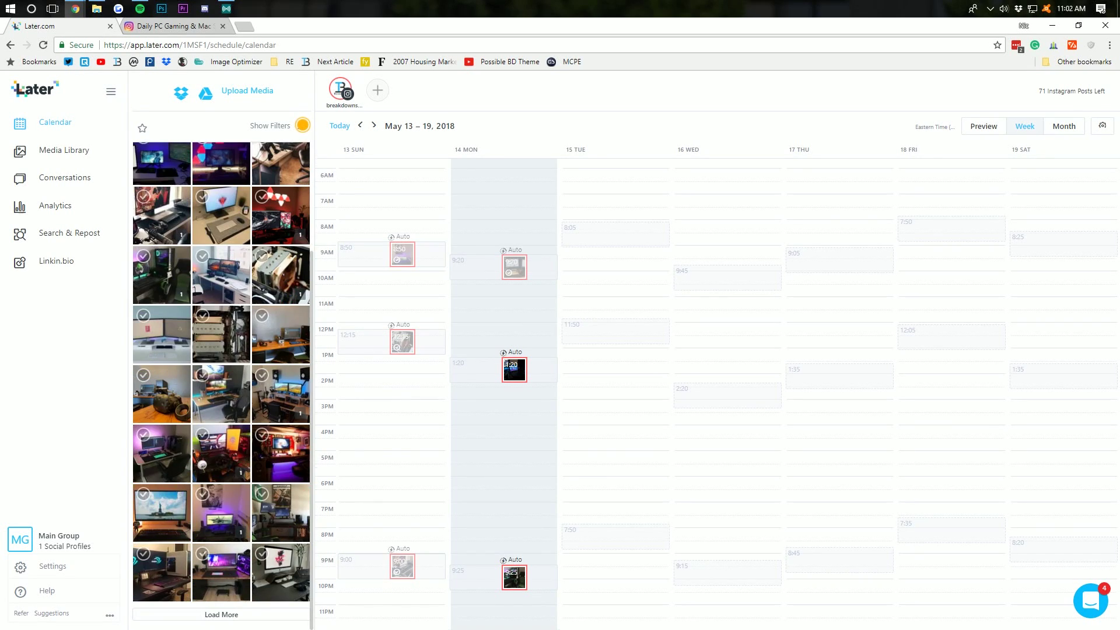
click(247, 615)
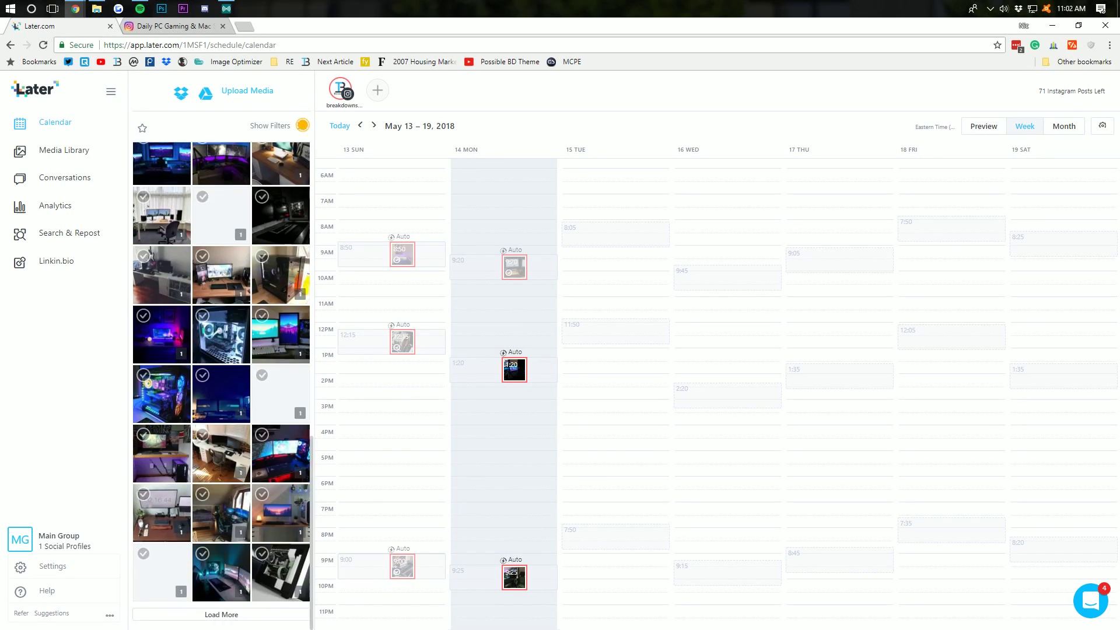
click(251, 614)
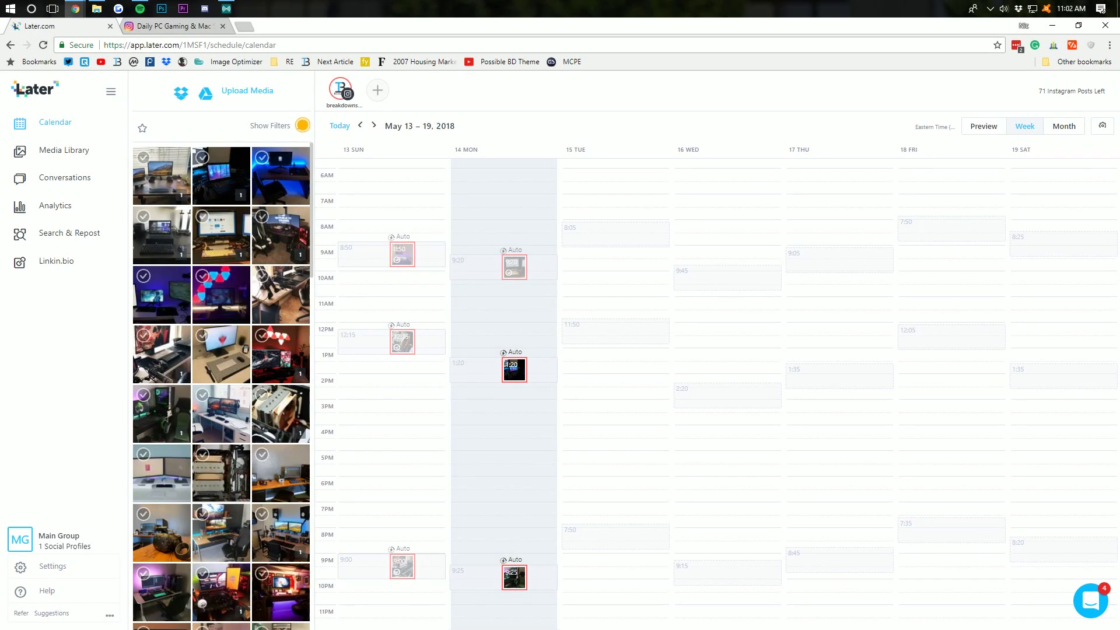
Filter the media list by media usage to show only Used Media.
click(278, 126)
click(367, 171)
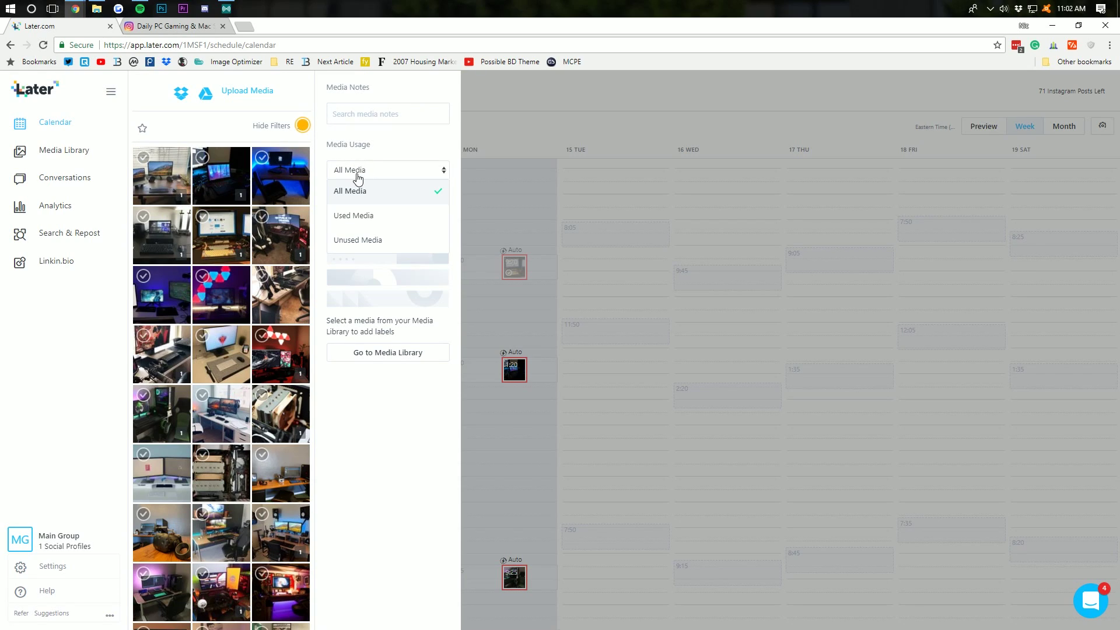
click(363, 218)
scroll(302, 125, down, 3)
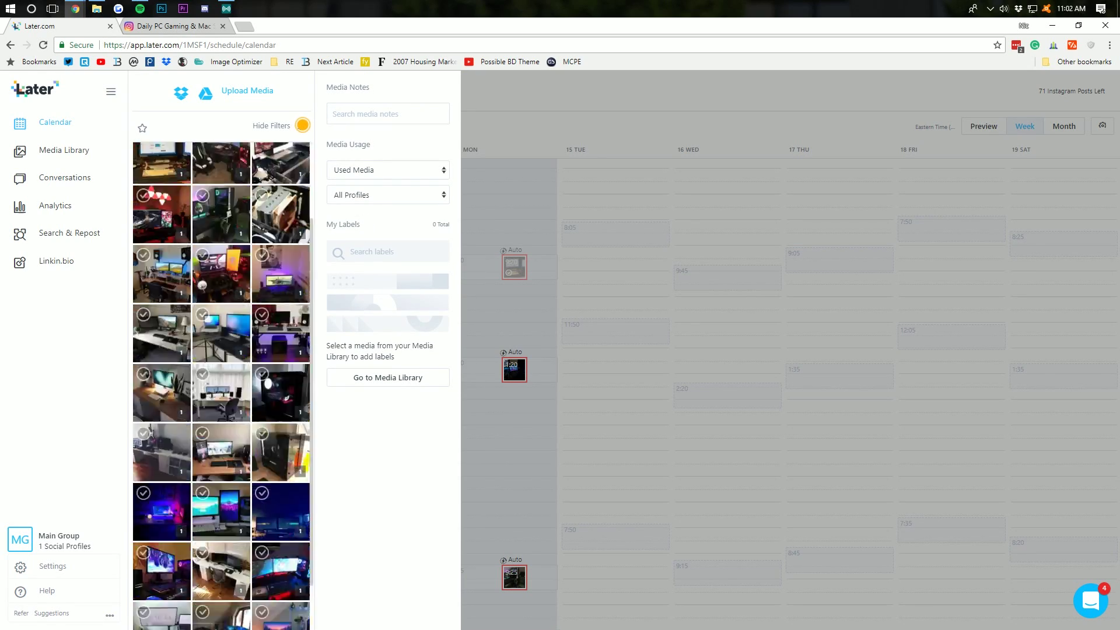
Set the media usage filter to Unused Media and hide the filter options.
click(381, 172)
click(375, 238)
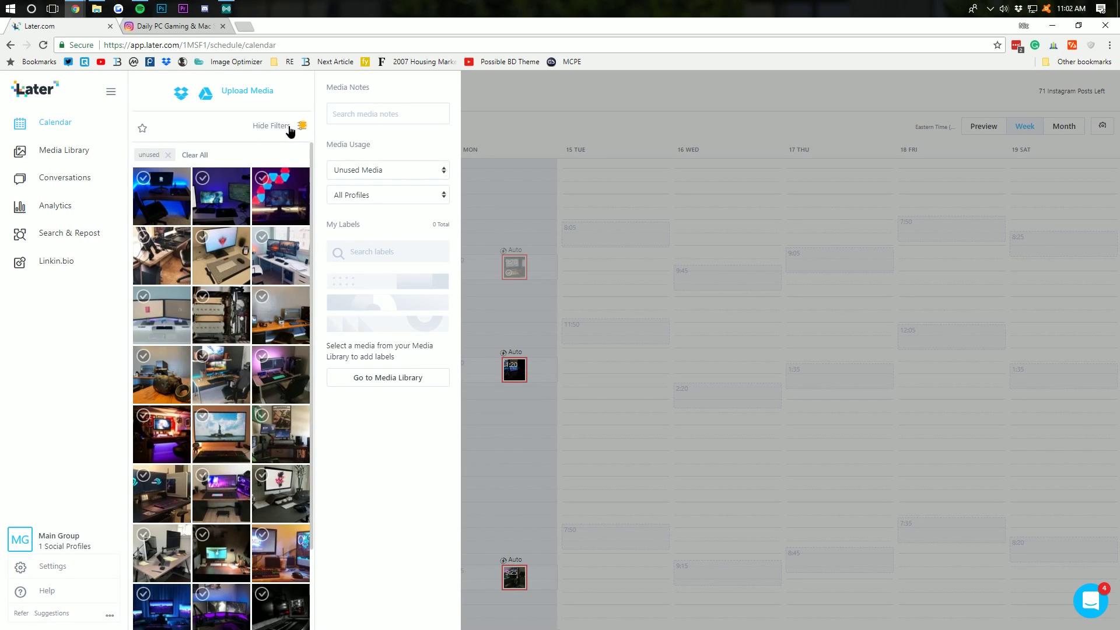
click(271, 126)
scroll(222, 385, down, 2)
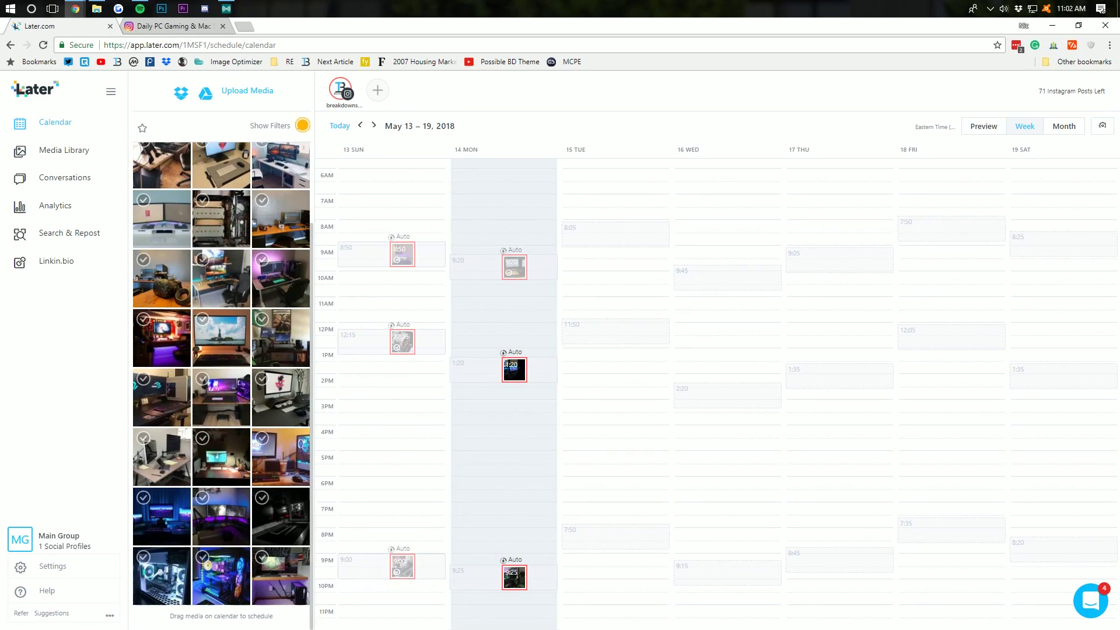
scroll(221, 385, up, 2)
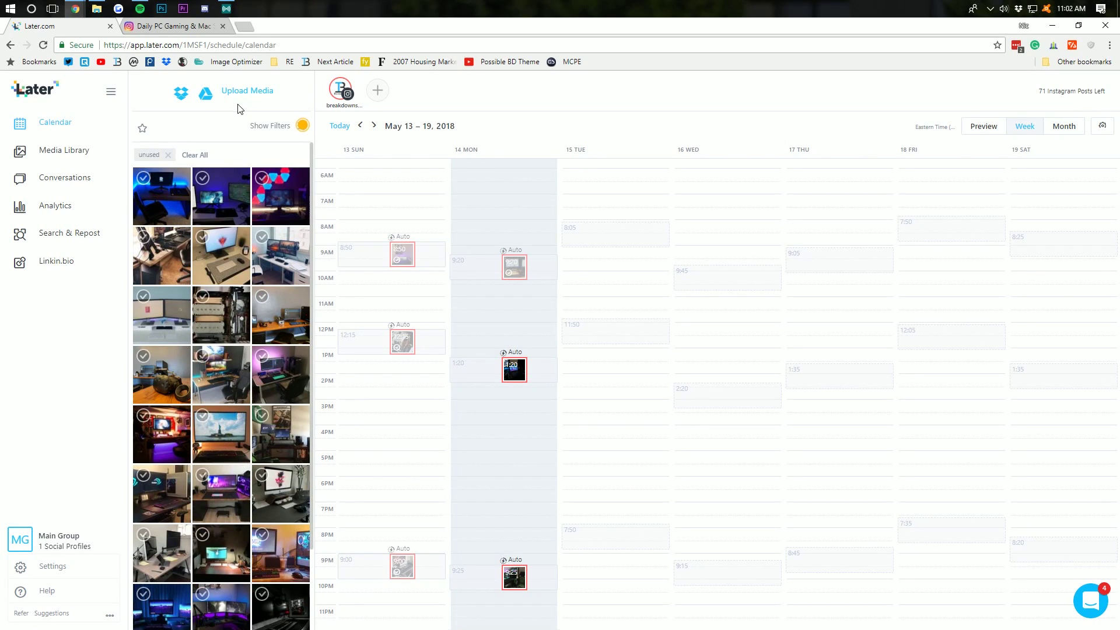
click(238, 92)
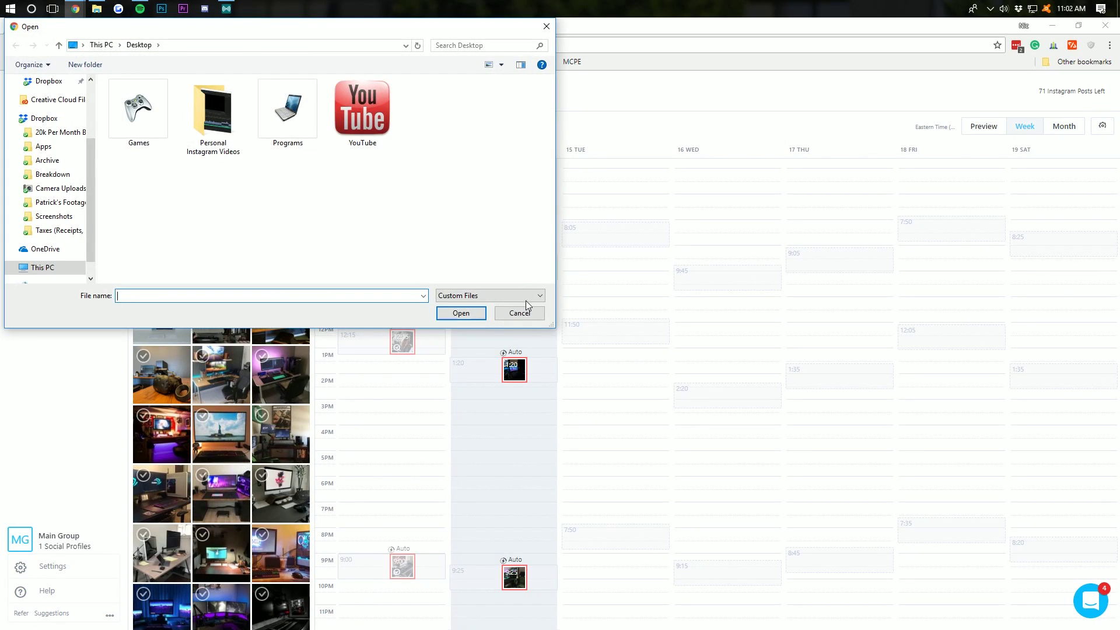
click(521, 313)
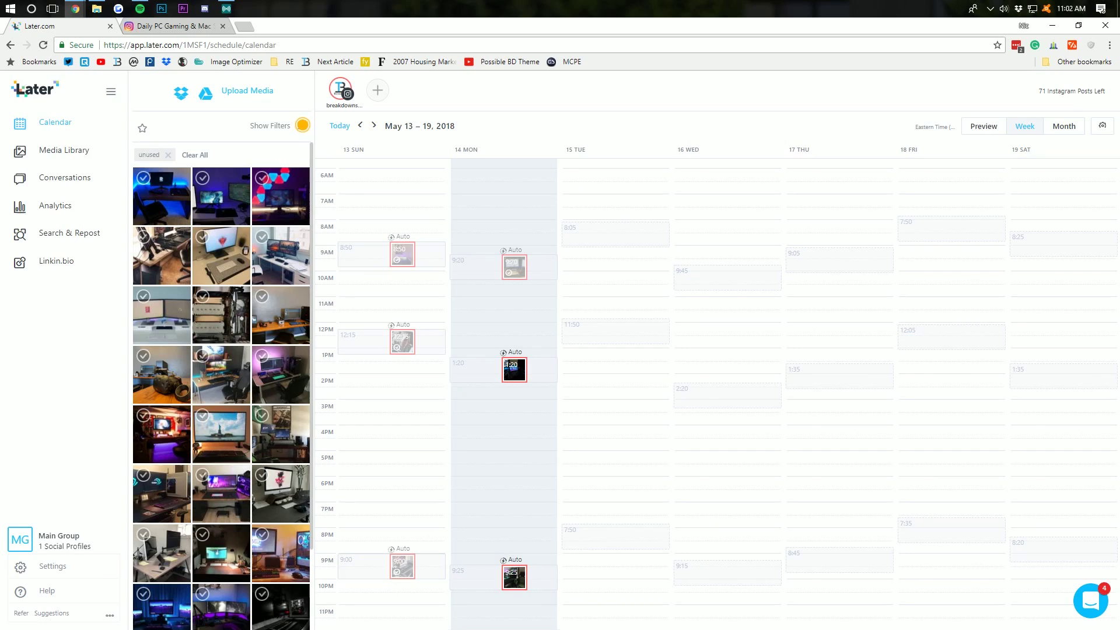
Open the details of the blue-lit desk photo, inspect its notes in edit mode, and close the details.
click(170, 207)
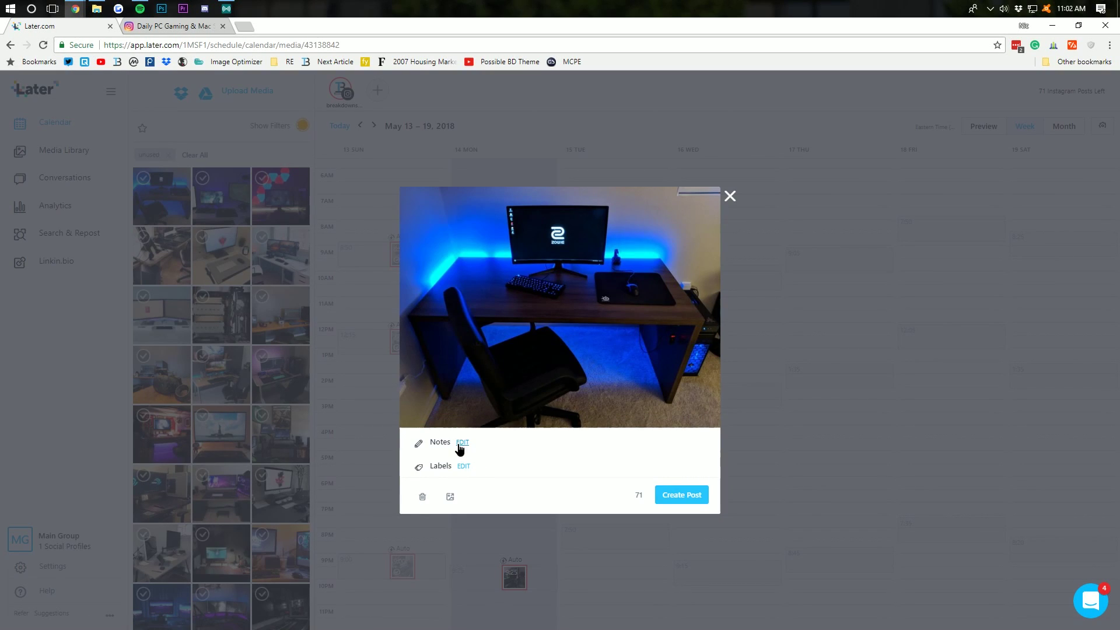
click(462, 443)
drag(470, 443, 343, 407)
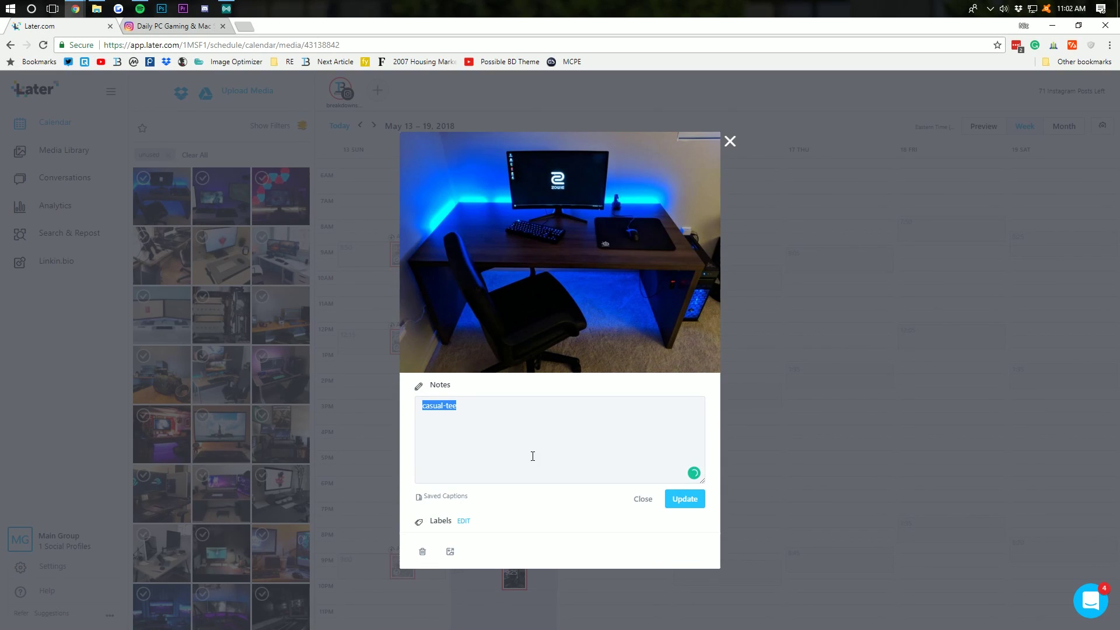
click(470, 402)
drag(470, 403, 413, 405)
click(499, 419)
click(357, 274)
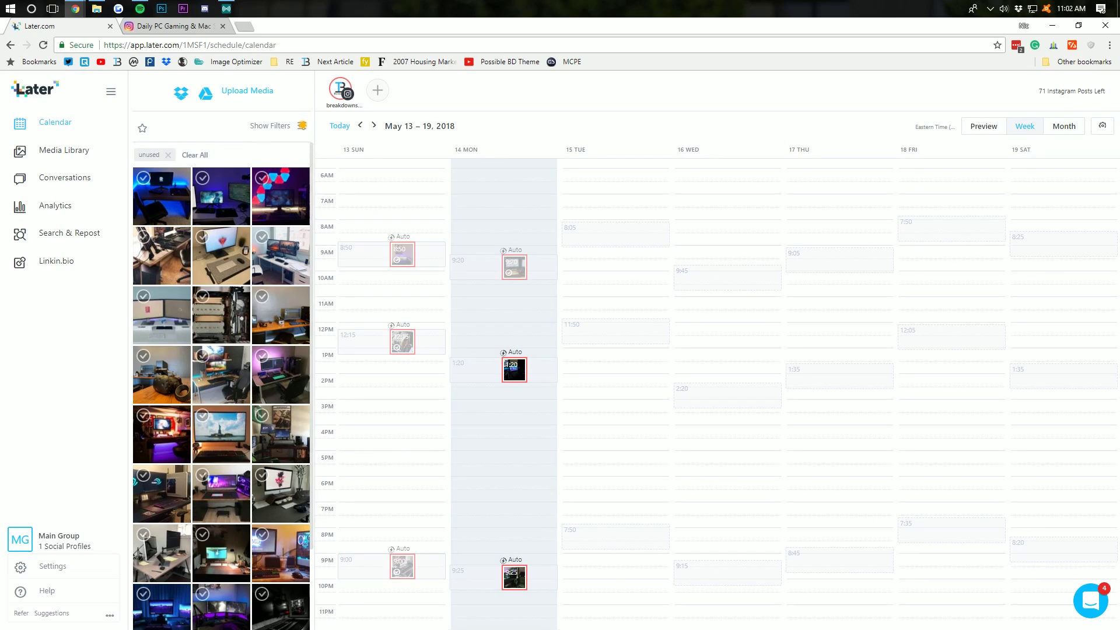
Create a post from the blue-lit desk photo in Tuesday May 15's 8:05 am slot and insert the saved Reddit Post caption.
drag(153, 210, 640, 233)
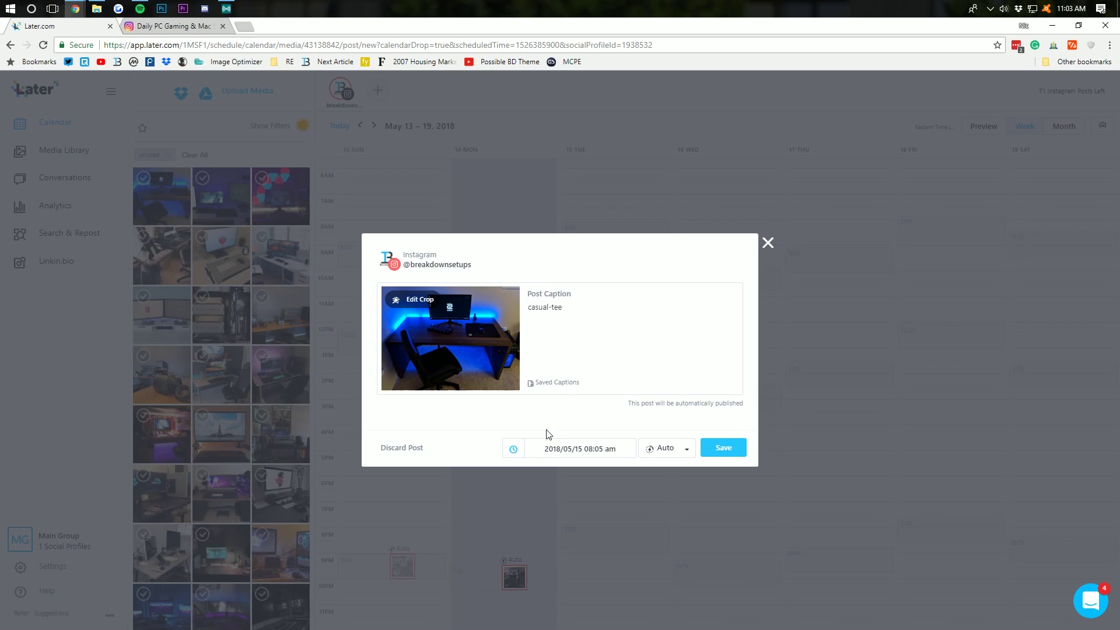
click(546, 384)
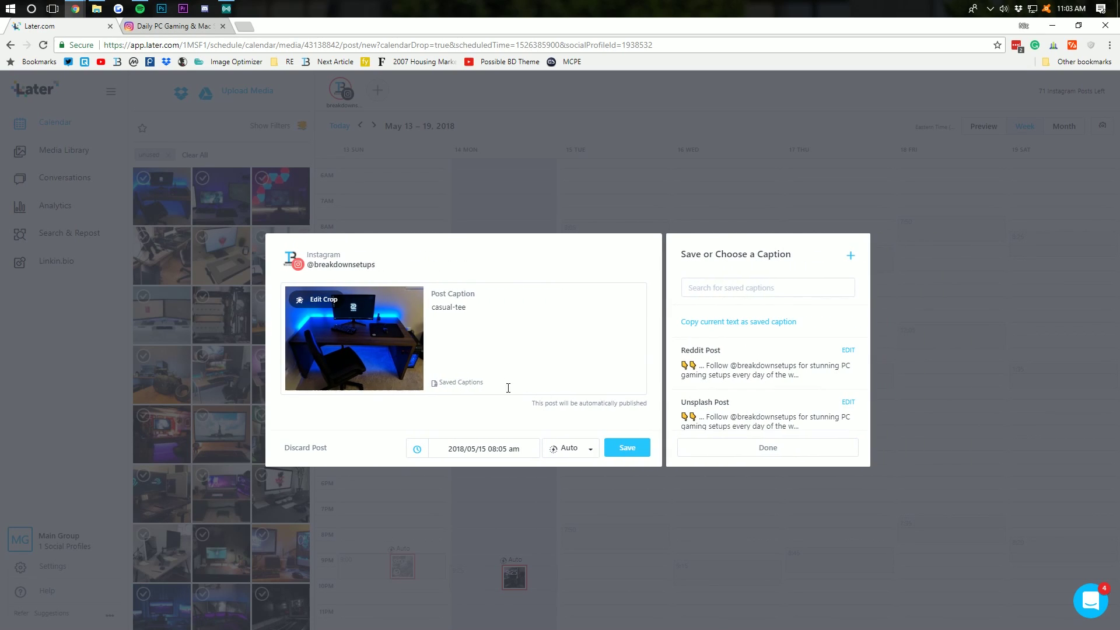
scroll(712, 368, down, 1)
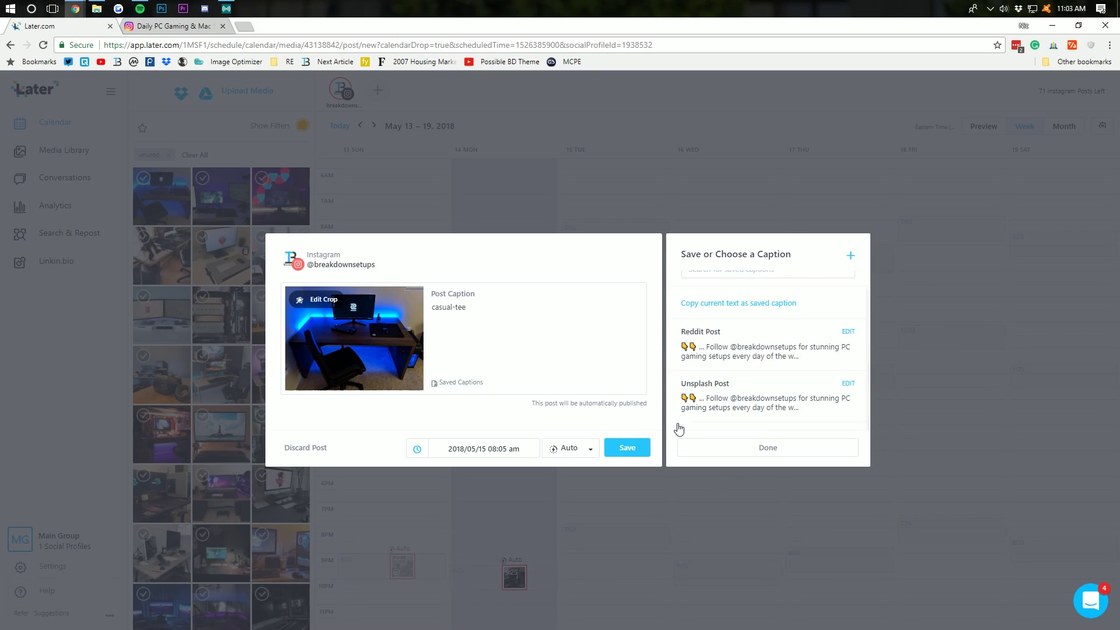
drag(515, 307, 357, 313)
click(563, 322)
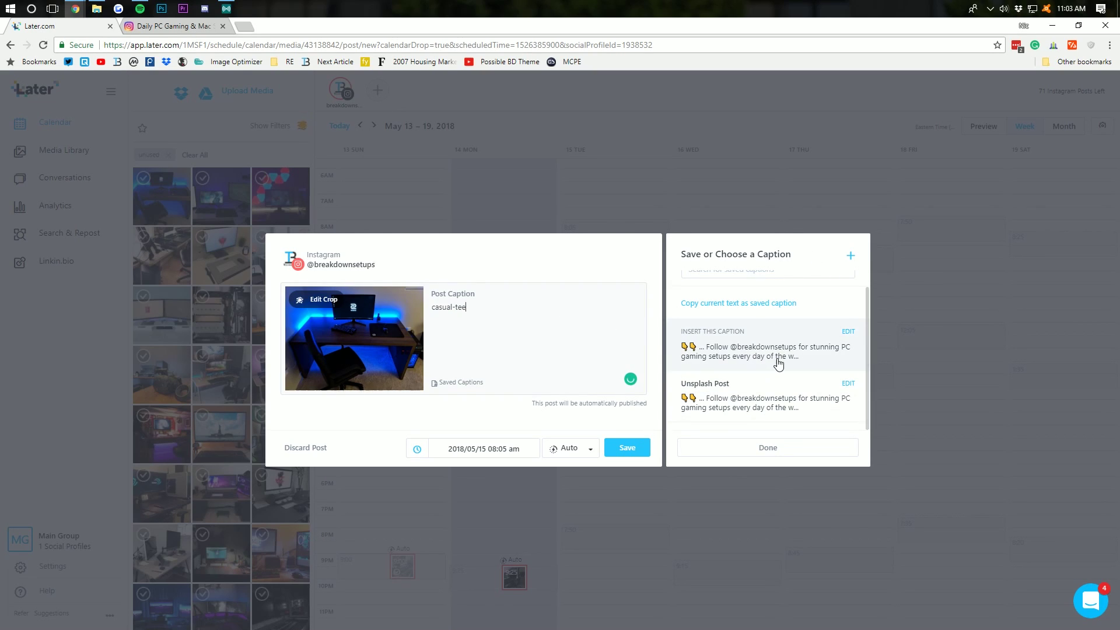
click(740, 350)
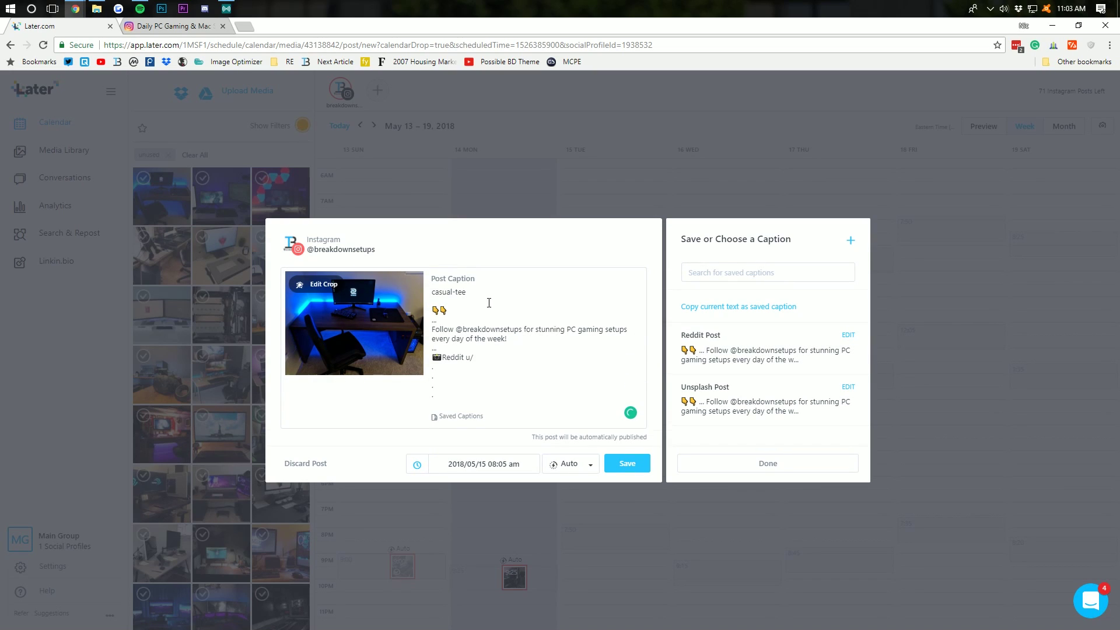
Move the Reddit username from the caption's first line to directly after "Reddit u/" in the credit line.
drag(470, 290, 328, 296)
key(ctrl+c)
key(BackSpace)
key(ctrl+v)
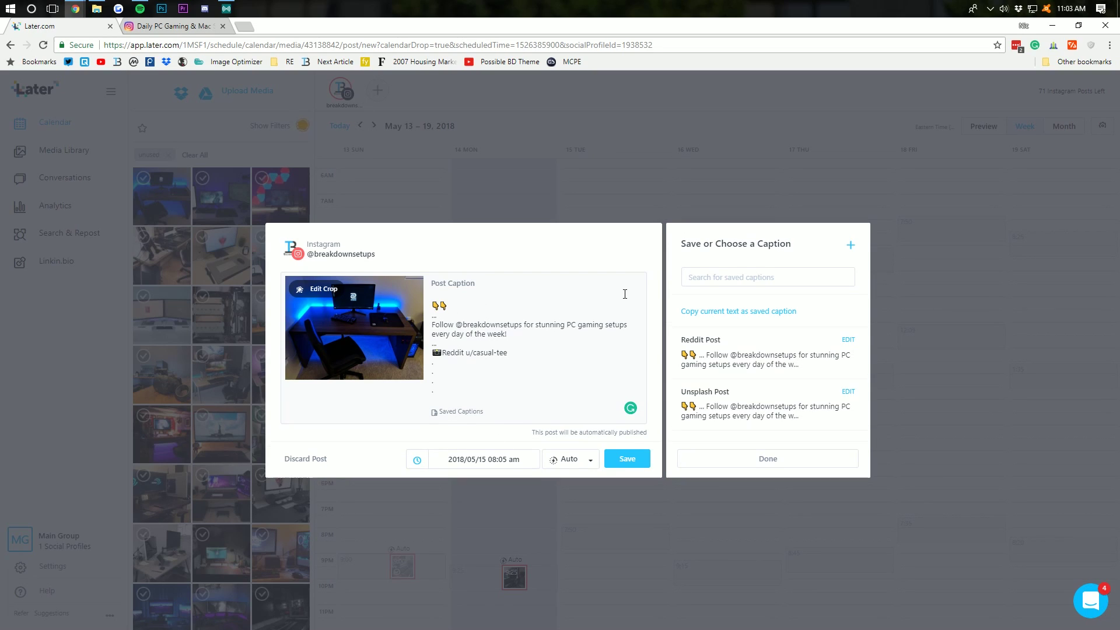
Start the caption with "Very simple gaming setup. I also LOVE the blue LEDs. What do you think?" and a tag-a-friend line between the pointing emojis.
text(Very simple gaming setup. I also LOVE the blue LEDs. What do you think? 👇Tag a friend who would love a simple gaming setup like this one!)
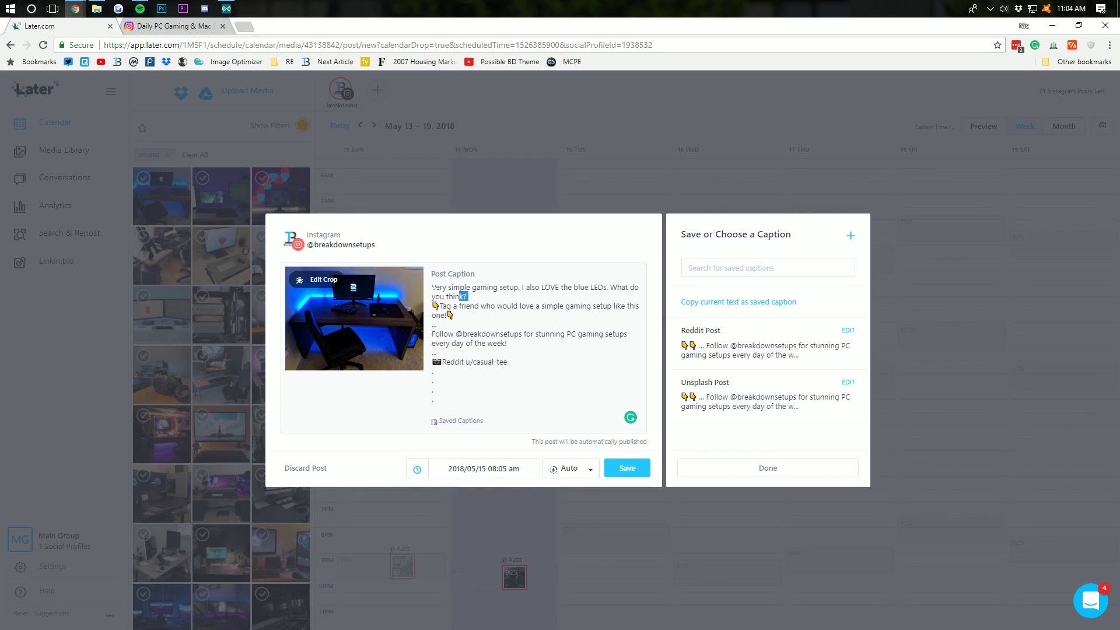
key(ctrl+shift+Home)
drag(450, 315, 442, 308)
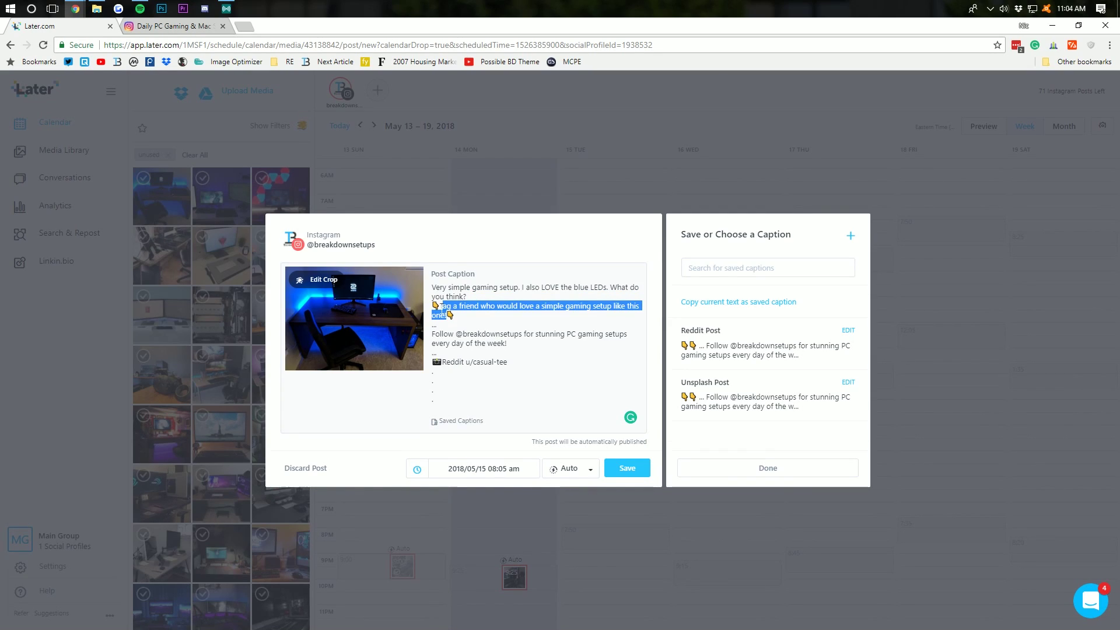
Add the block of PC gaming hashtags, from #Computers through #workstation, at the end of the caption.
click(471, 307)
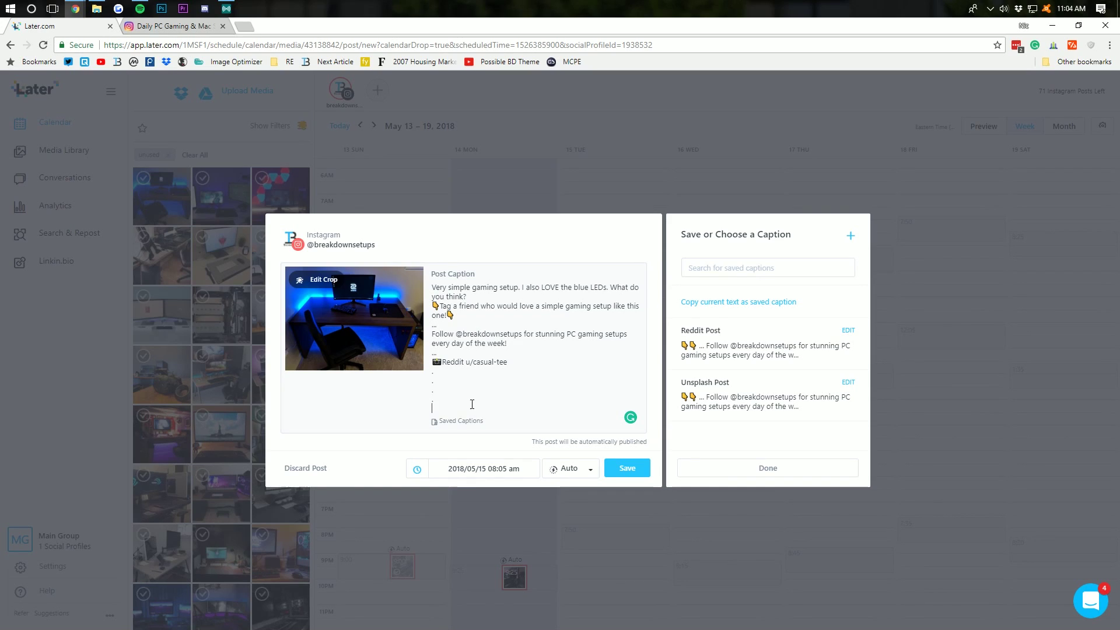
text(#Computers #ComputerChassis #ComputerCases #PC #PCMasterRace #PCMR #PCLife #PCGaming #PCGamers #Gamers #Gaming #PCEnthusiasts #ArtofDesign #TechDesign #BuildaPC #AluPorn #InstaPC #twitchsetup #gameroom #youtubesetup #instagaming #pcsetup #custompc #pcmods #desktoppc #laptop #techworld #gamingpc #pcaddicts #workstation)
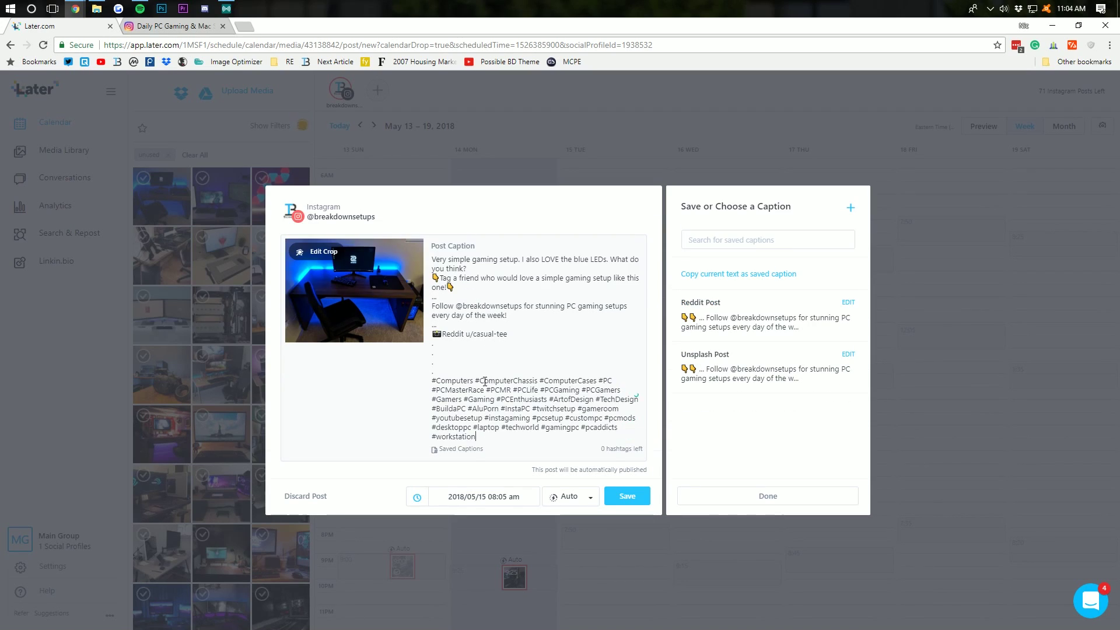
click(495, 355)
Try the Send Notification publishing option, return the post to Auto, and save it.
click(561, 499)
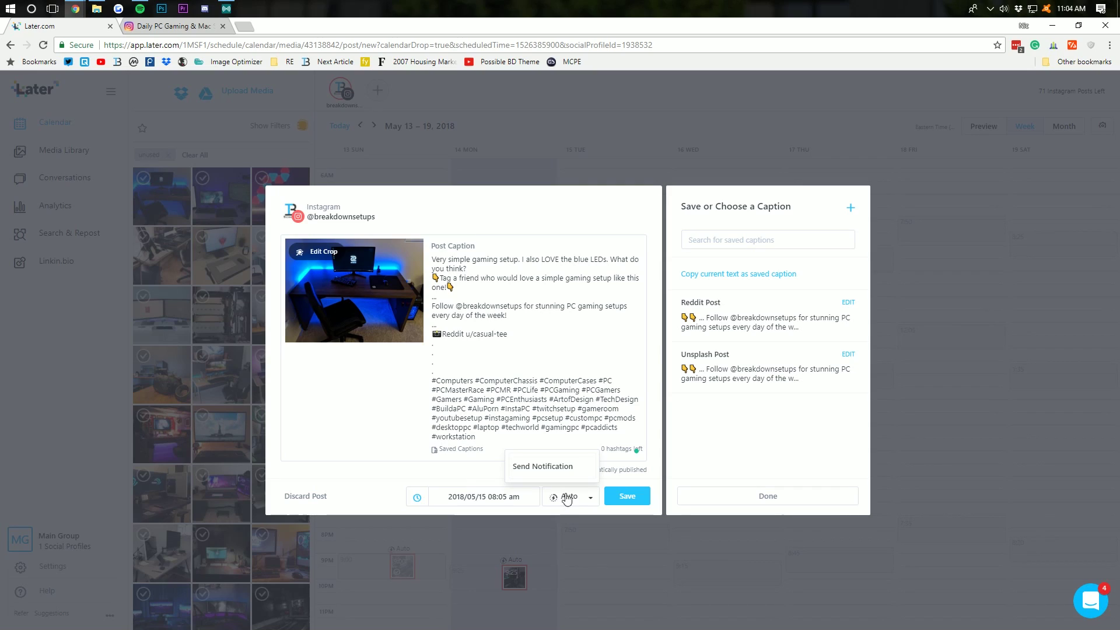
click(562, 472)
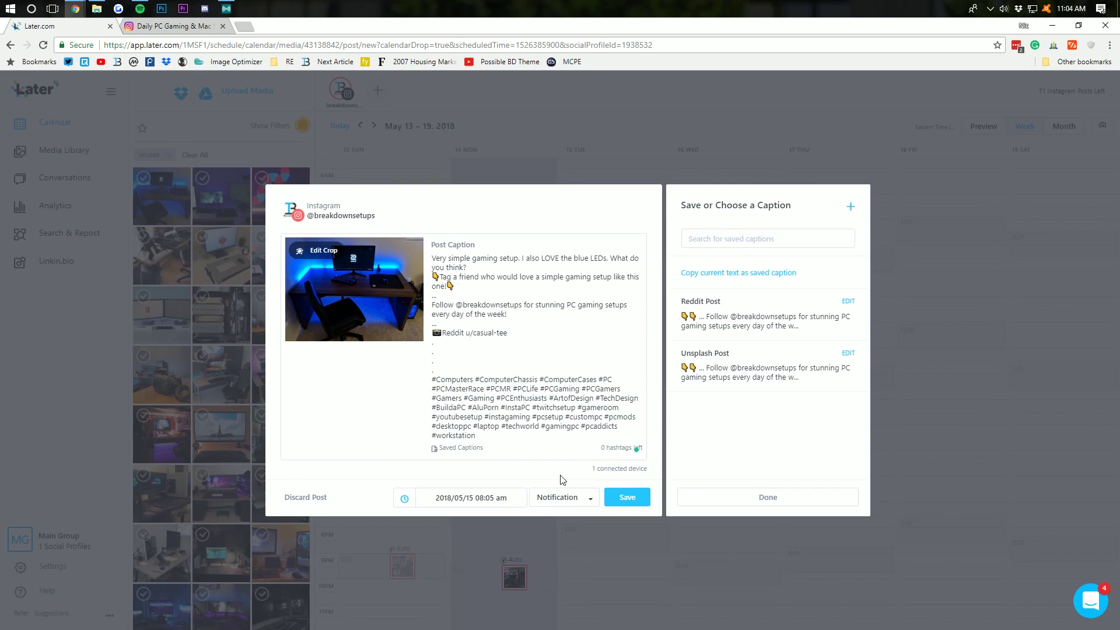
click(572, 505)
click(550, 477)
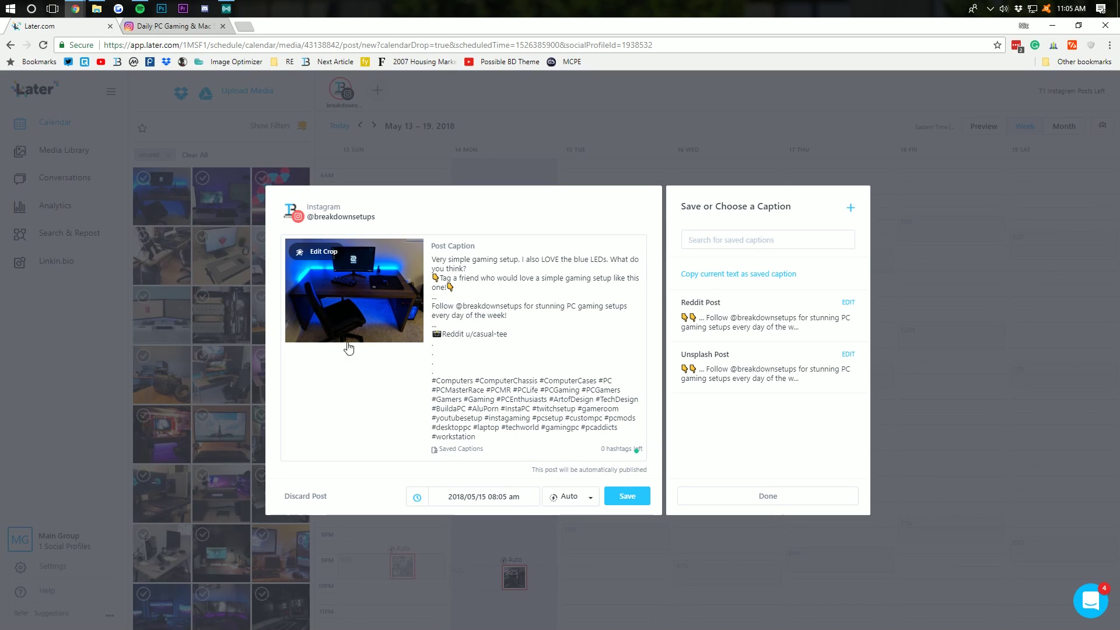
click(626, 496)
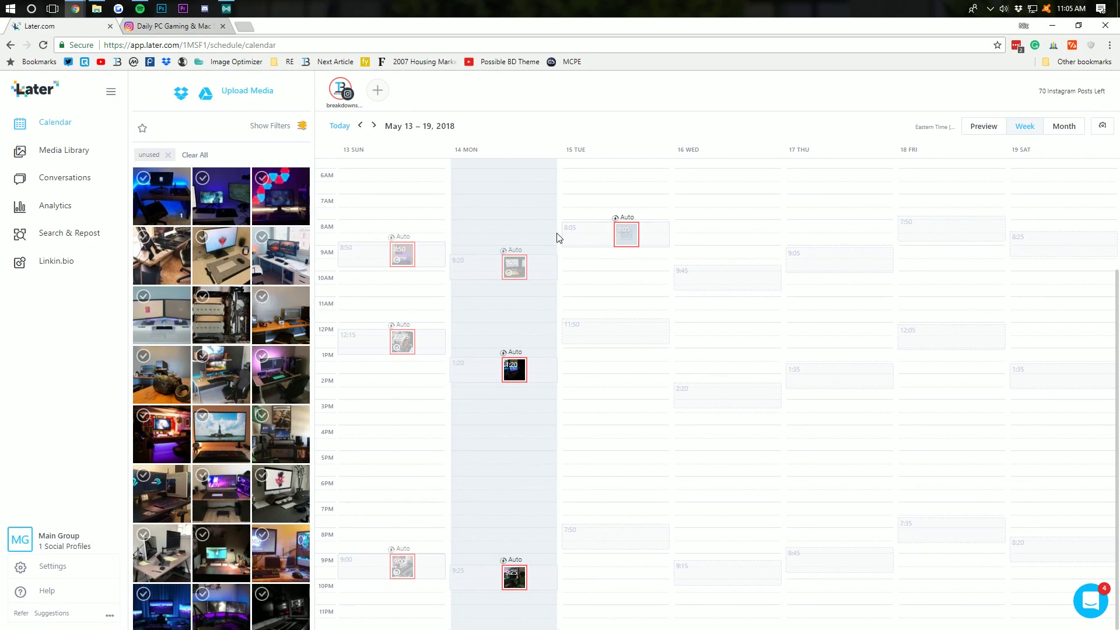
Search Instagram posts for the hashtag #pcmr in Search & Repost.
click(92, 234)
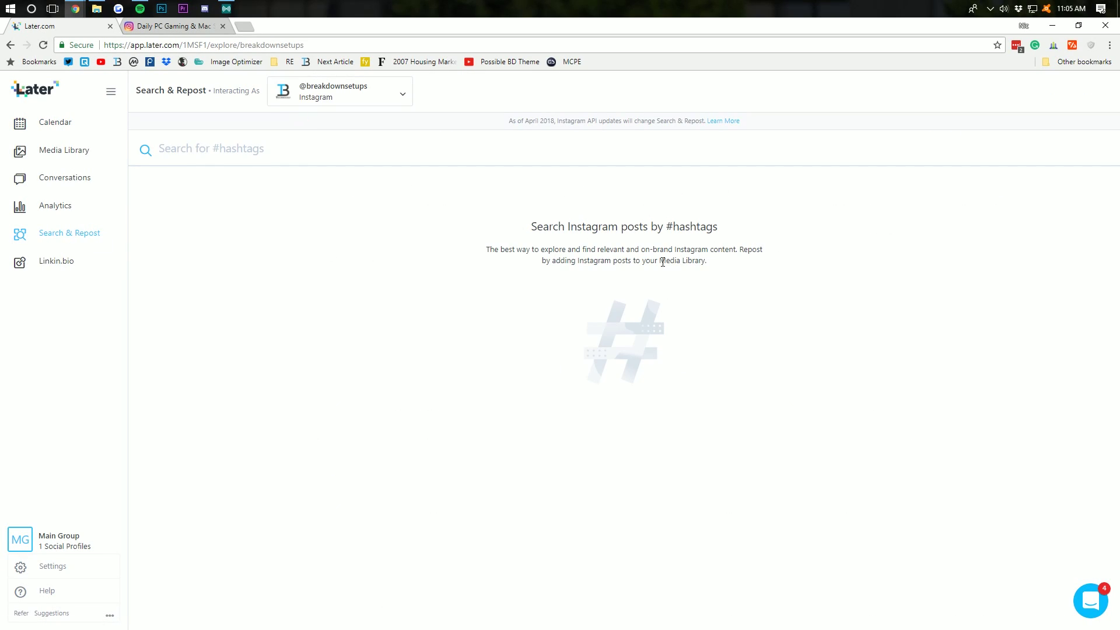
click(429, 152)
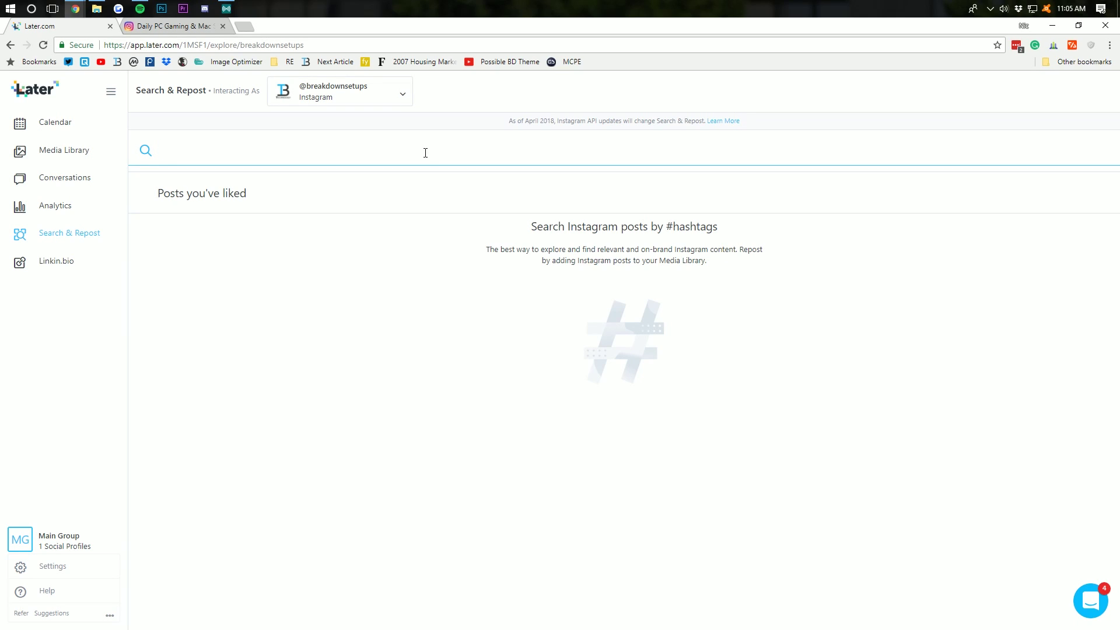
text(#pcmr)
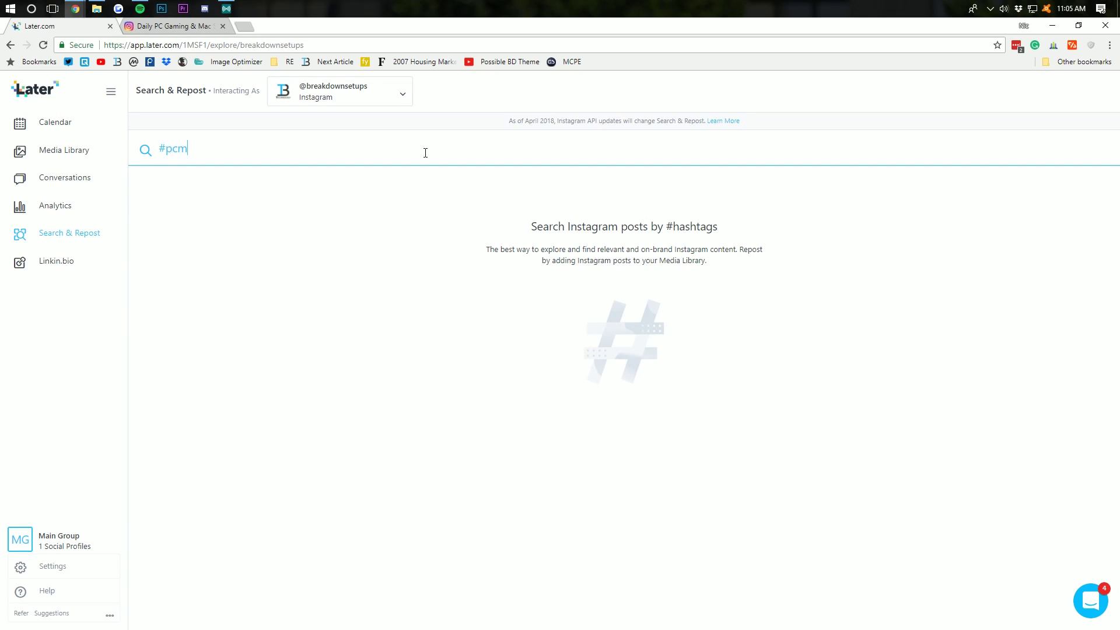
key(Return)
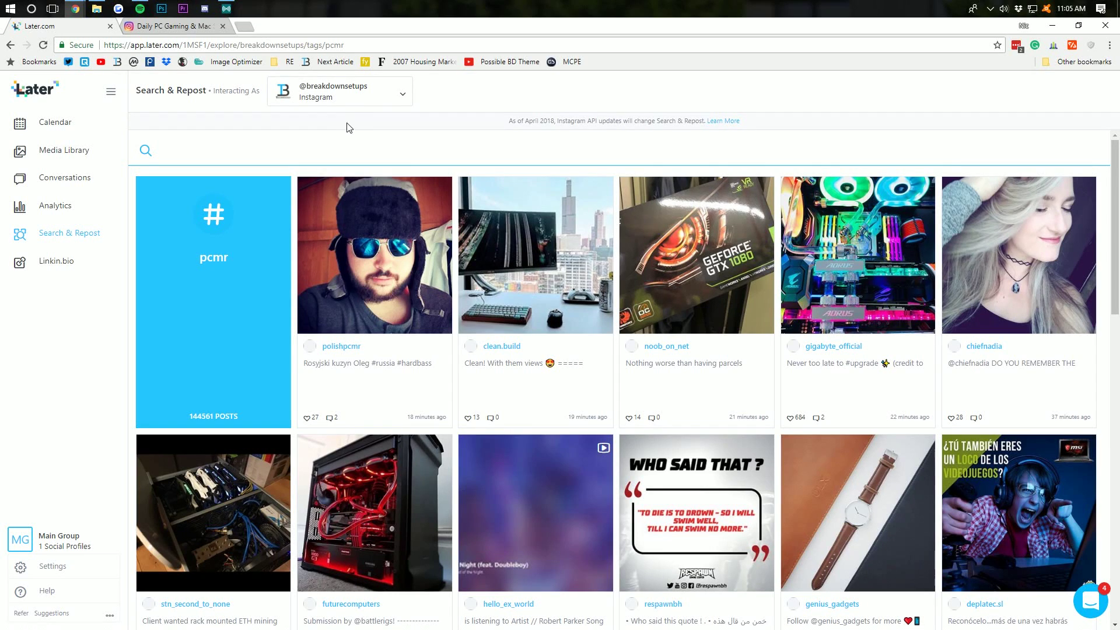
Open the red-lit PC post by futurecomputers, choose to add it to the library, agree to the Repost Guidelines, and close the post.
scroll(782, 225, down, 3)
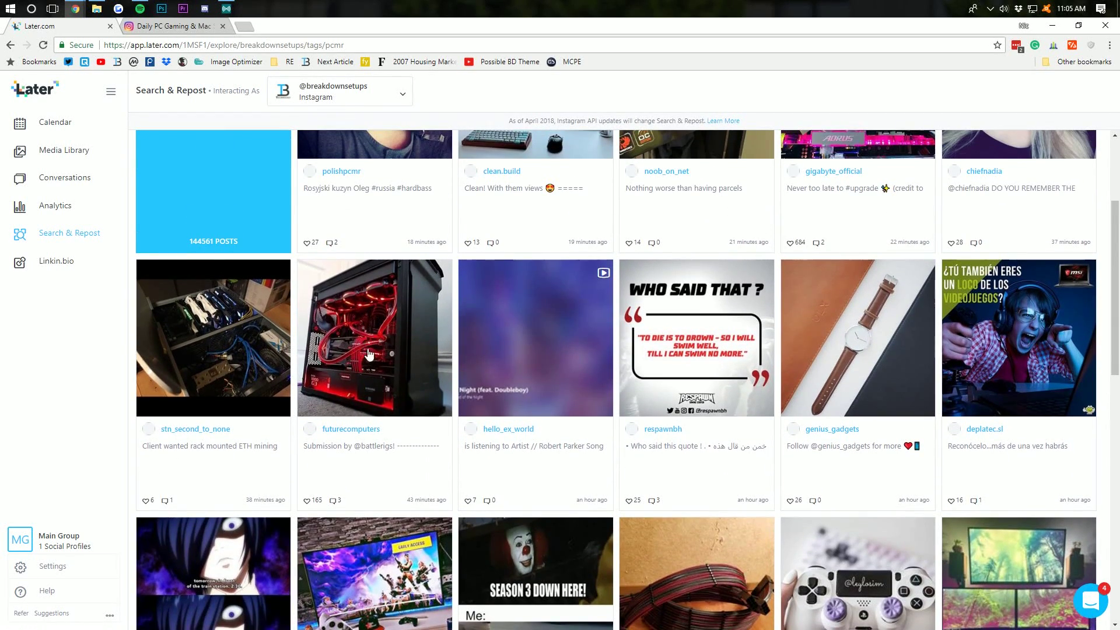
click(327, 328)
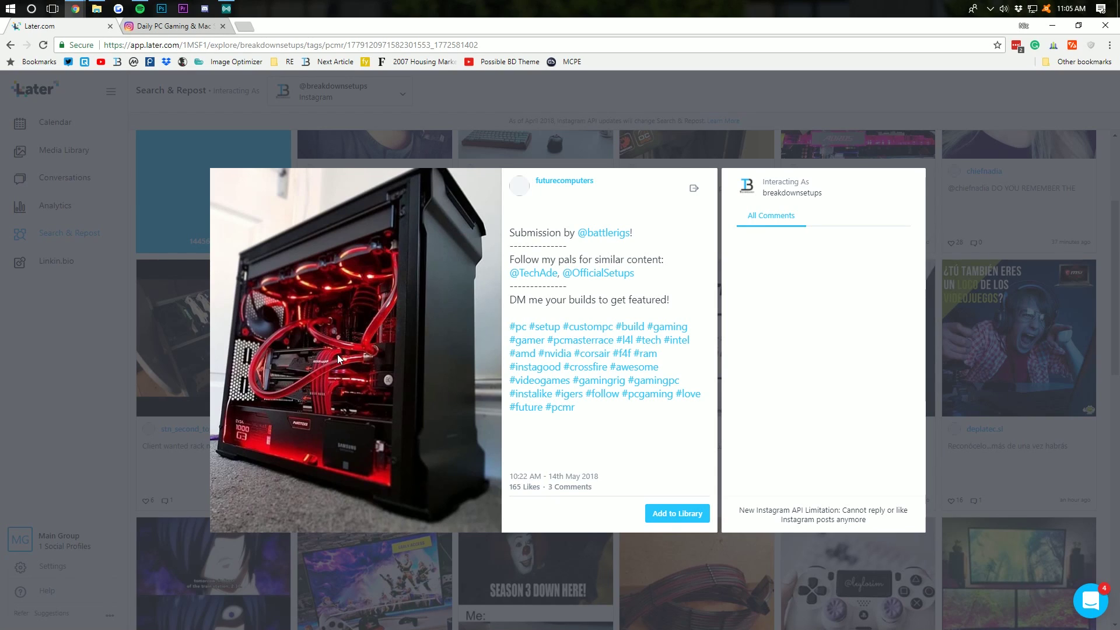
click(681, 515)
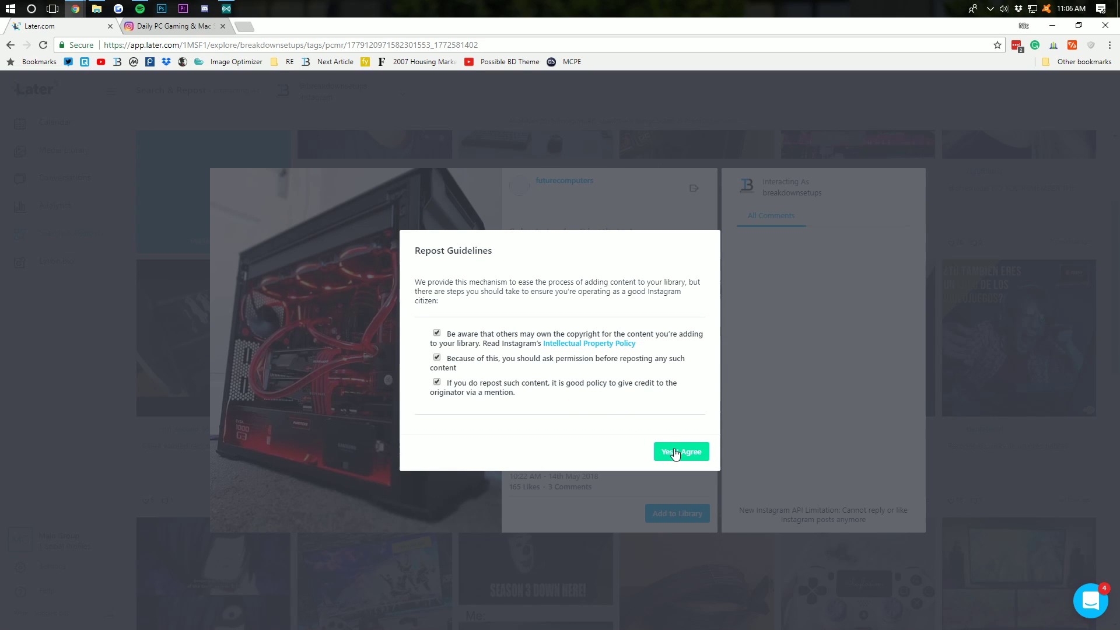
click(676, 453)
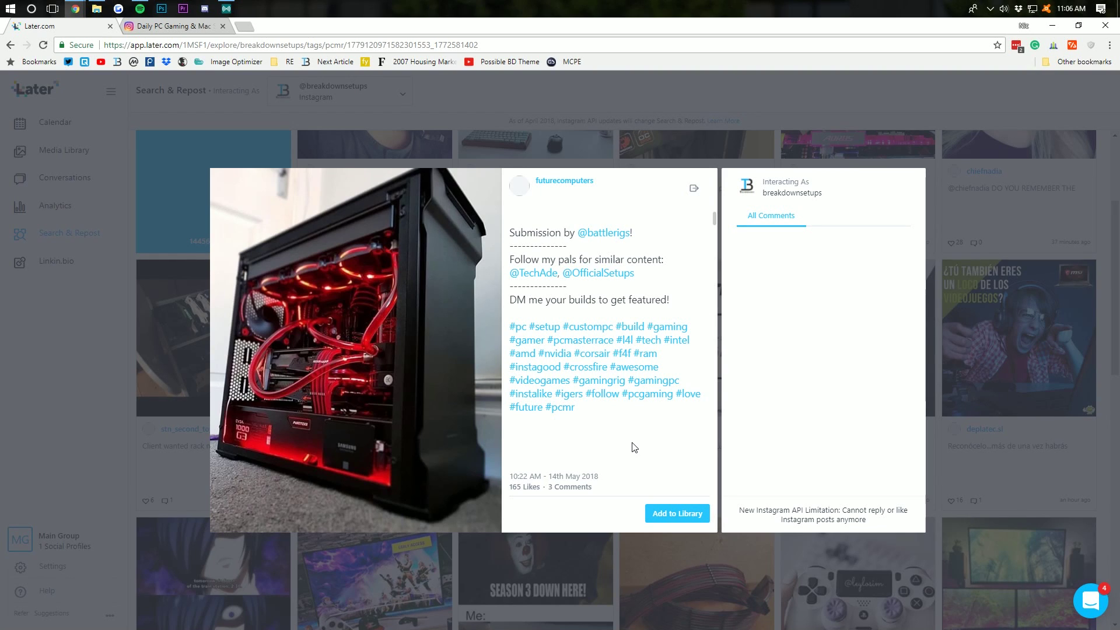
click(257, 146)
Check the media library, the calendar's unused media and its filter options for the reposted PC photo.
click(69, 153)
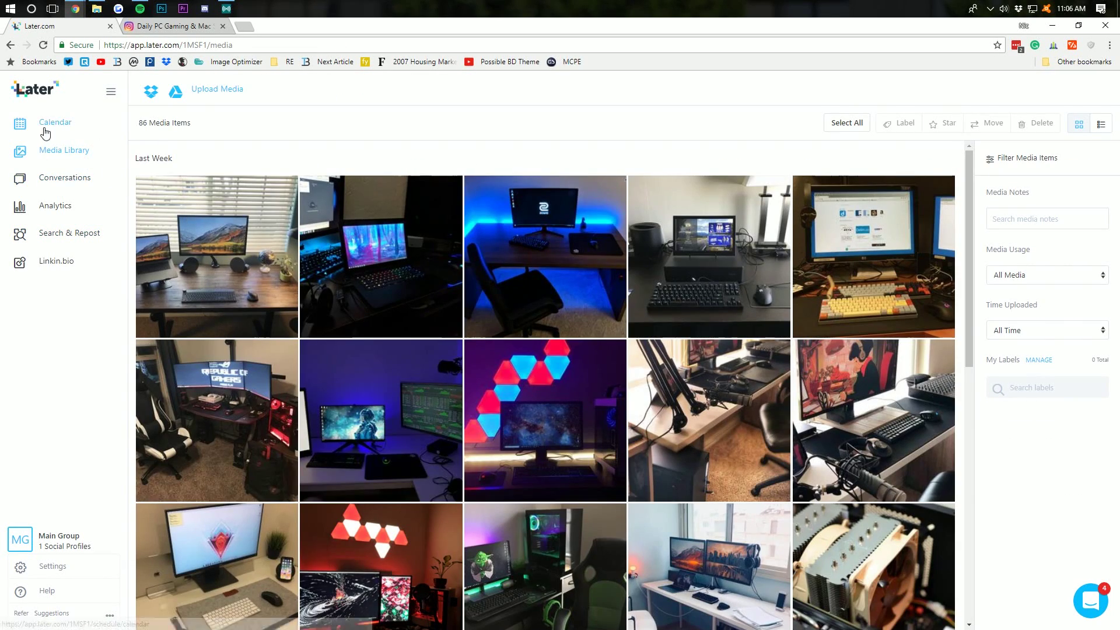
click(45, 131)
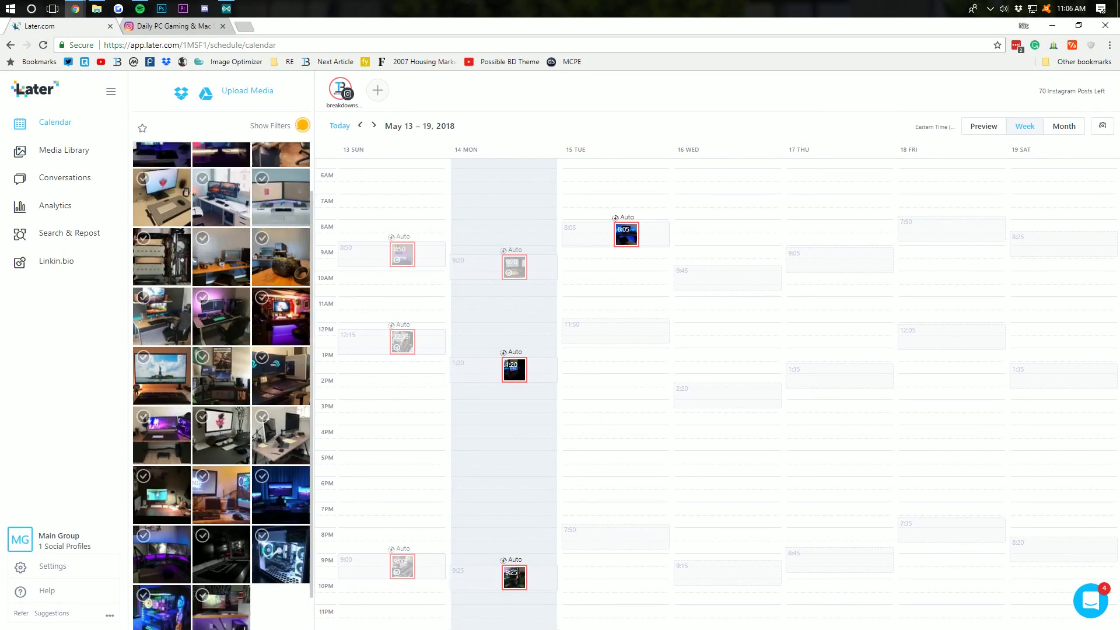
click(302, 125)
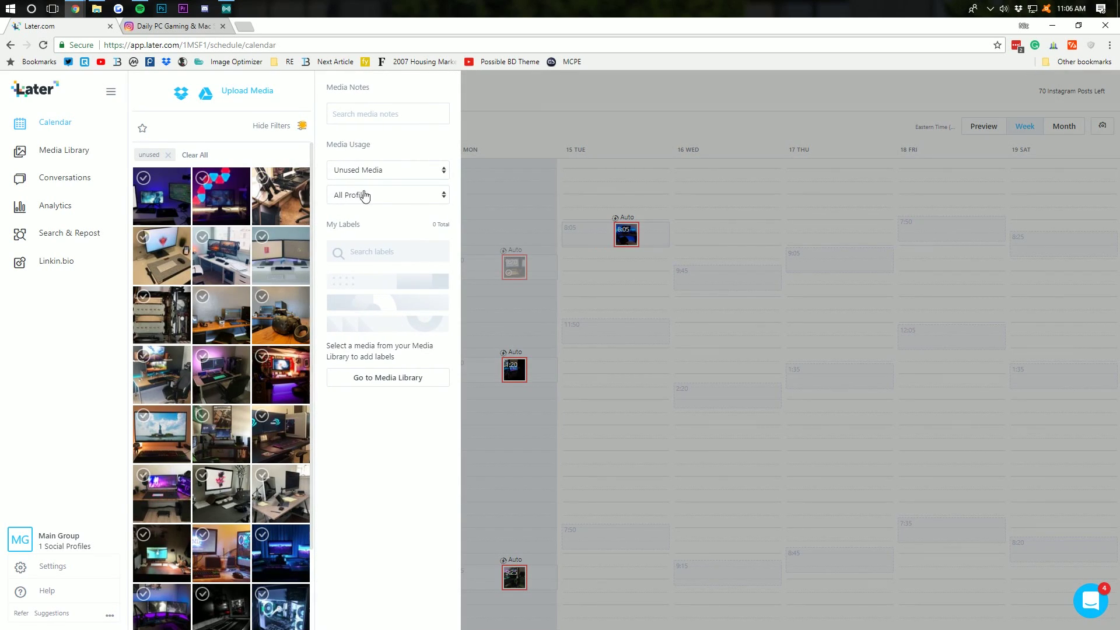
click(376, 180)
click(375, 173)
click(369, 195)
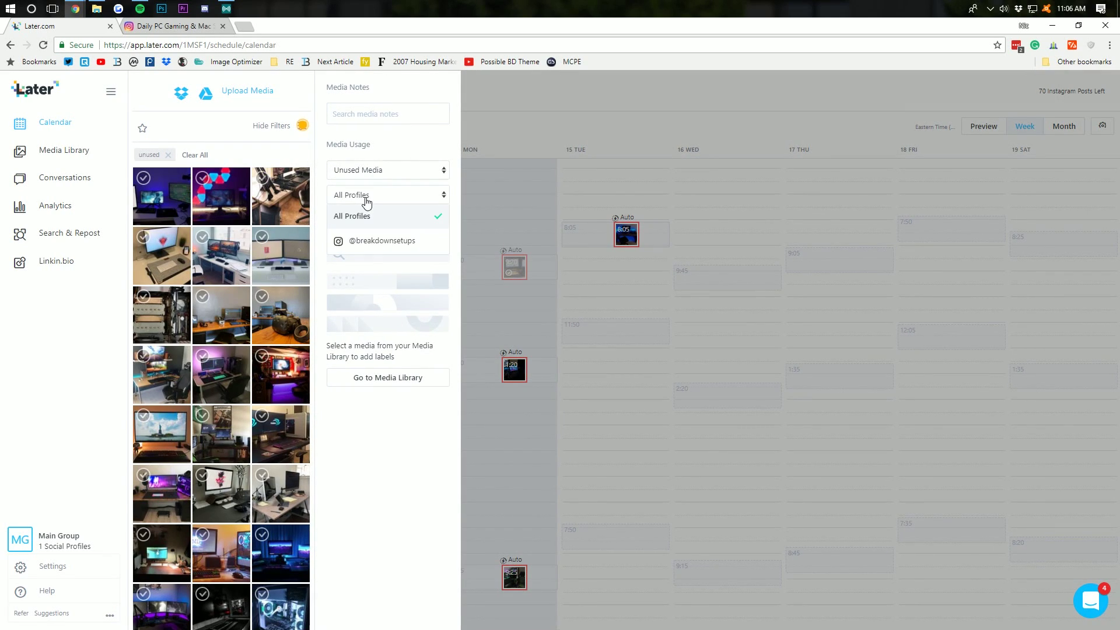
click(366, 202)
click(273, 129)
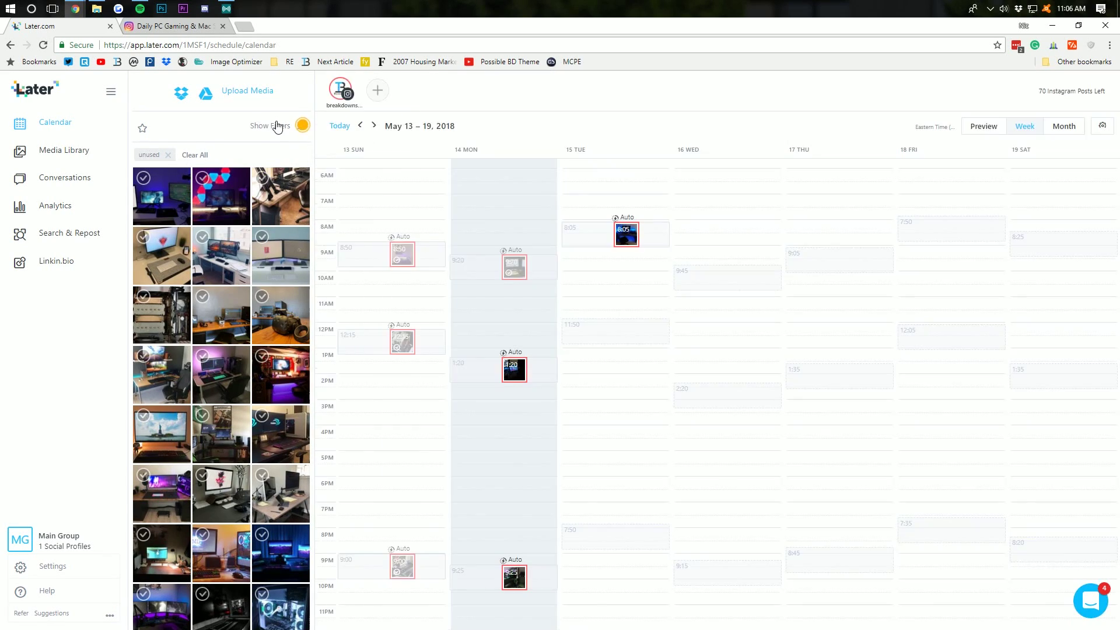
scroll(234, 187, down, 2)
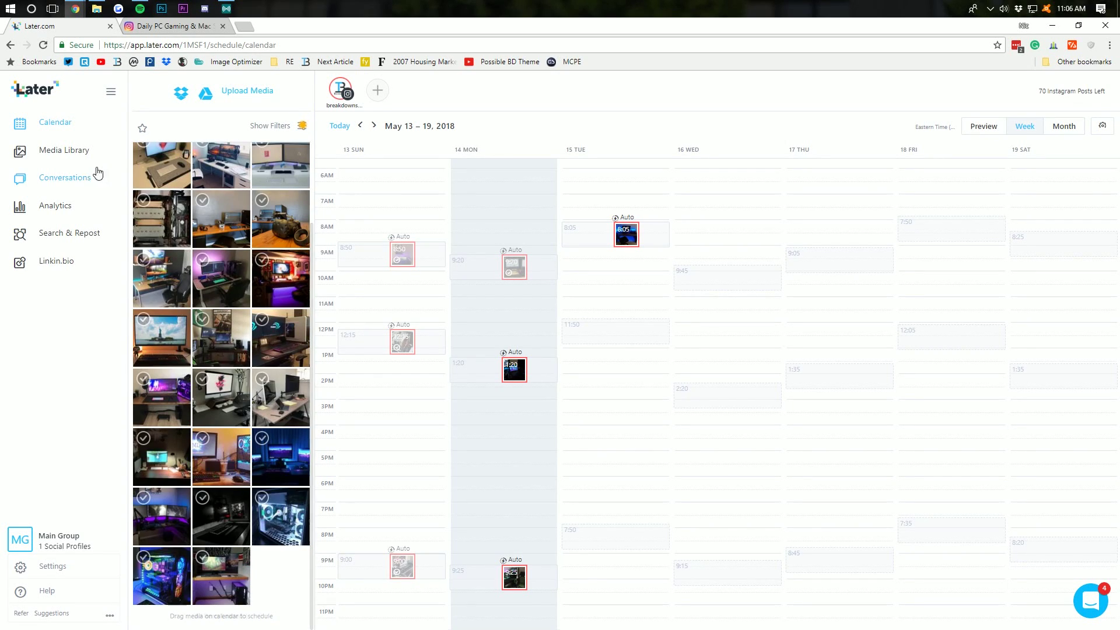
Add the red-lit PC post by futurecomputers to the library from the #pcmr results.
click(62, 228)
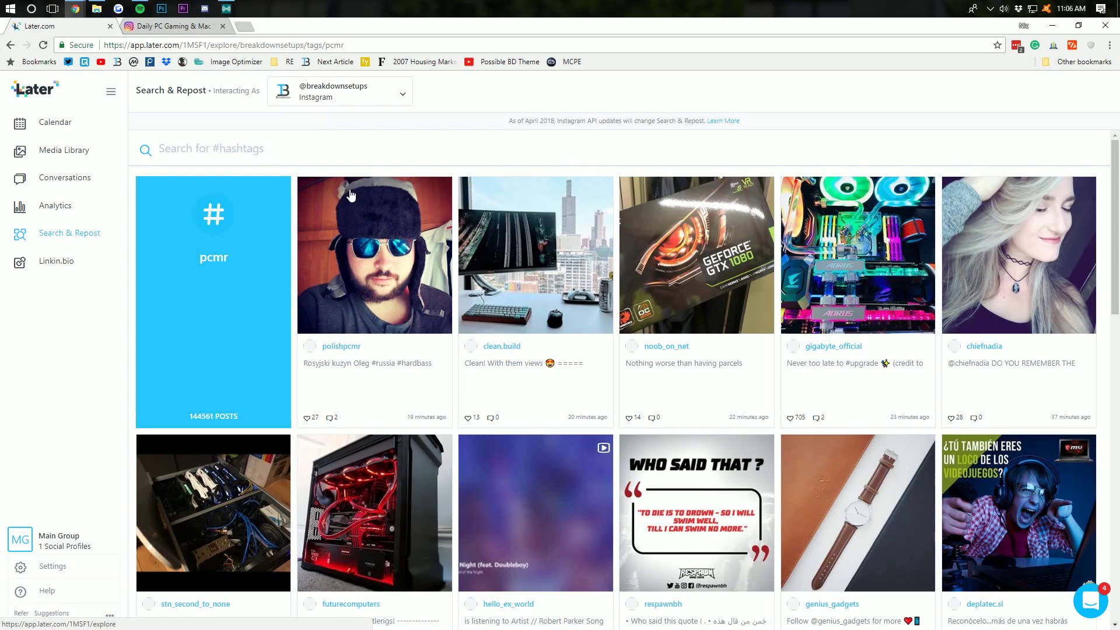
scroll(580, 315, down, 4)
click(418, 337)
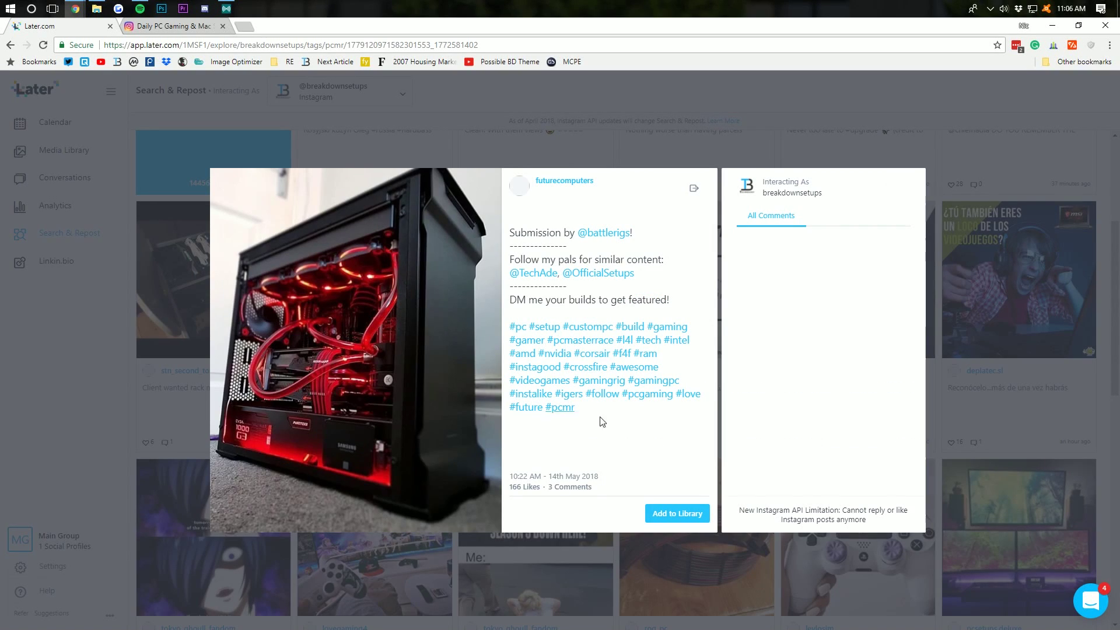
click(682, 512)
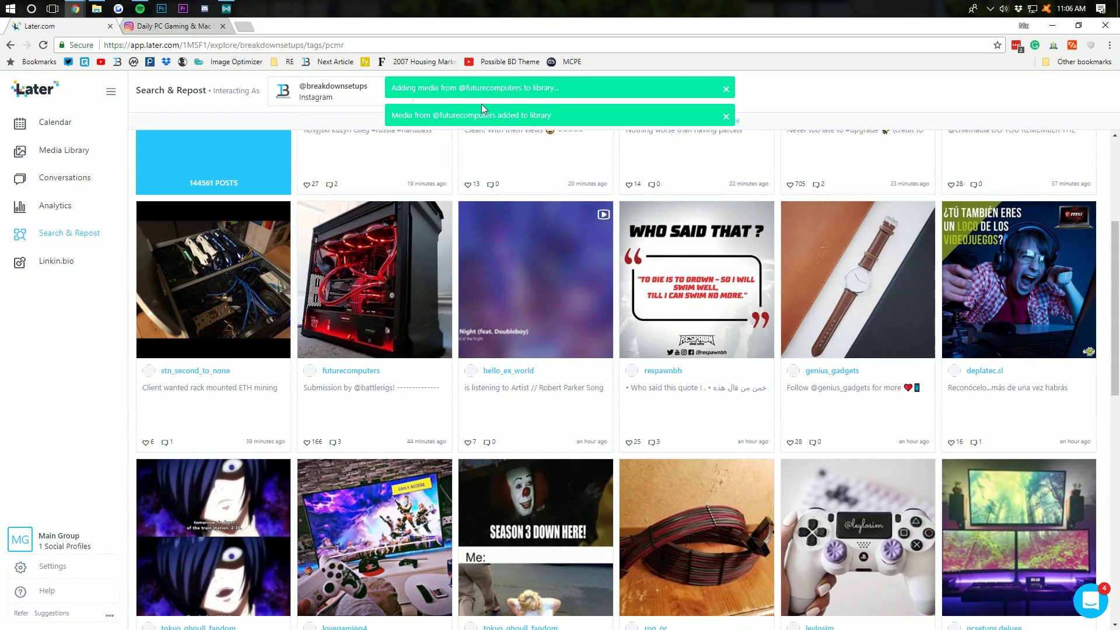
Open the reposted red-lit PC photo from the calendar's unused media, clear the original caption from its notes, and close it.
click(55, 122)
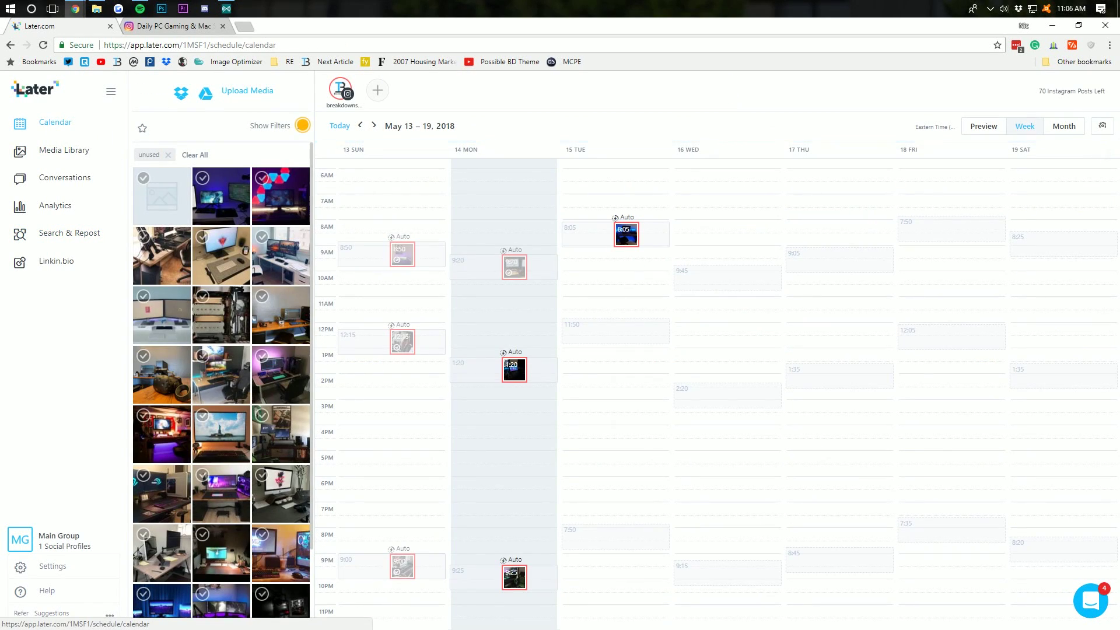
click(166, 207)
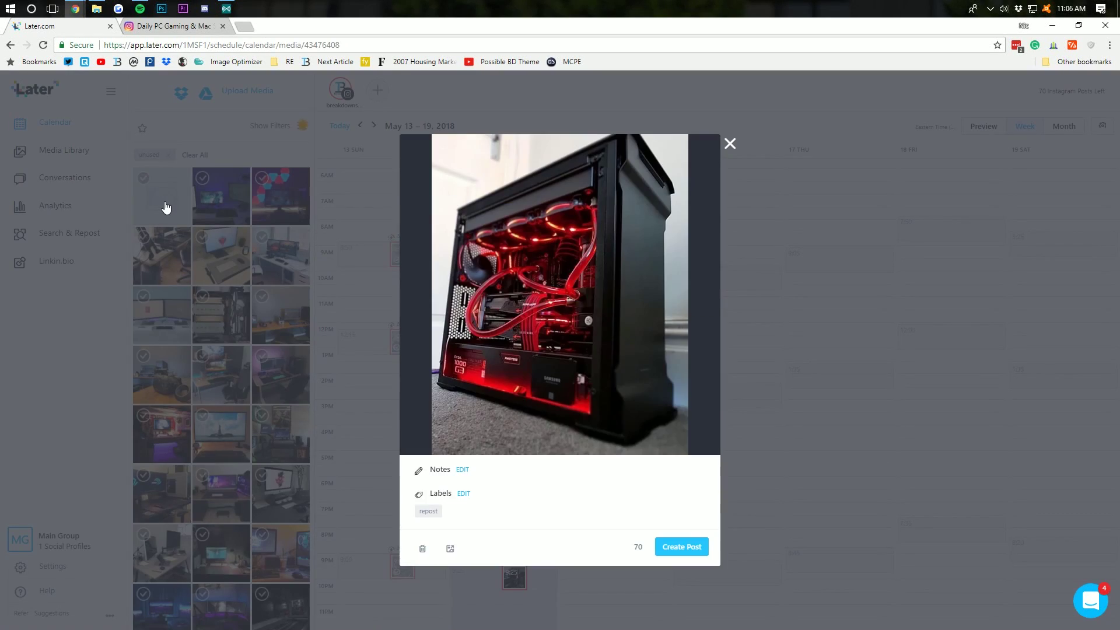
click(462, 469)
scroll(487, 480, down, 1)
scroll(506, 485, up, 1)
scroll(513, 480, down, 1)
scroll(512, 487, up, 1)
scroll(512, 487, down, 2)
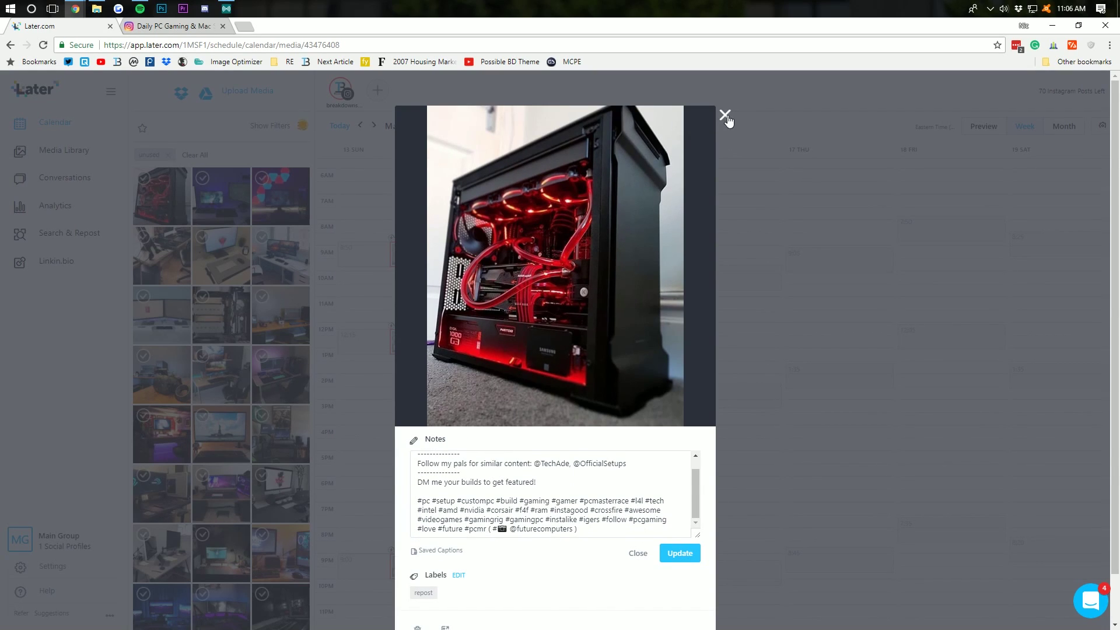
key(ctrl+a)
key(BackSpace)
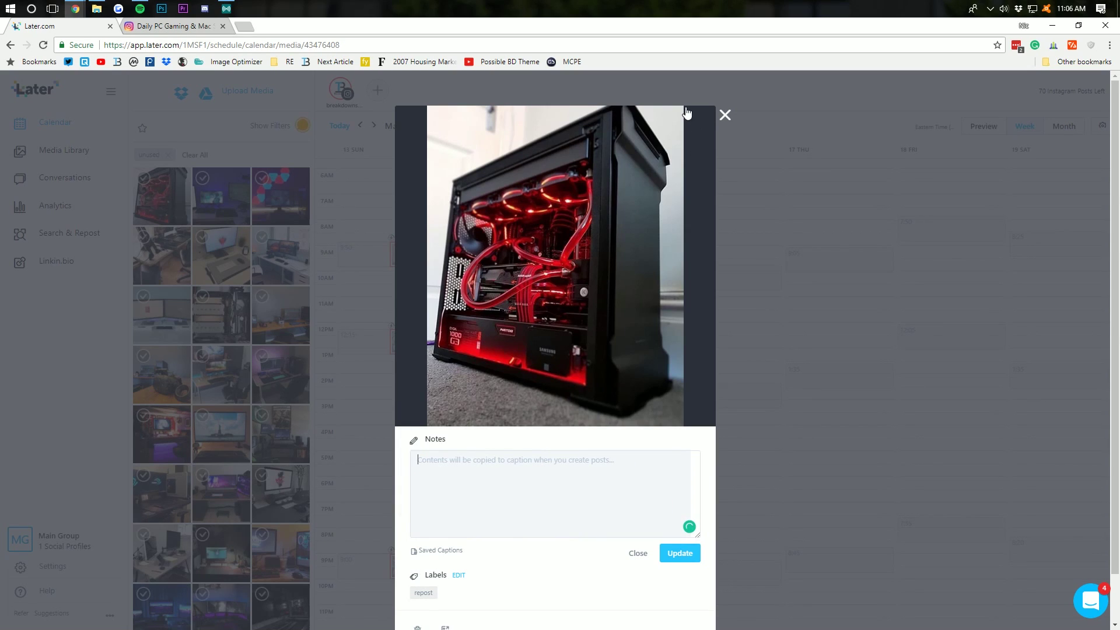
click(725, 116)
Create a post from the red-lit PC photo in the Tuesday May 15, 11:50 am slot, using the original futurecomputers text as caption.
drag(162, 196, 642, 320)
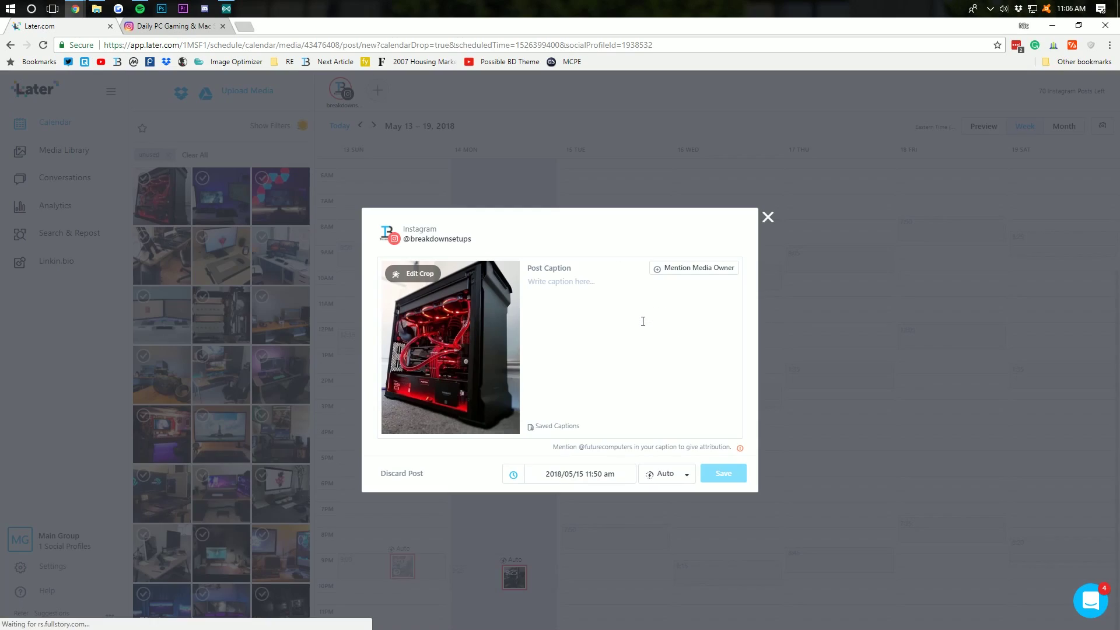
click(590, 315)
text(Submission by @battlerigs! -------------- Follow my pals for similar content: @TechAde, @OfficialSetups -------------- DM me your builds to get featured!  #pc #setup #custompc #build #gaming #gamer #pcmasterrace #l4l #tech #intel #amd #nvidia #corsair #f4f #ram #instagood #crossfire #awesome #videogames #gamingrig #gamingpc #instalike #igers #follow #pcgaming #love #future #pcmr ( #📷 @futurecomputers ))
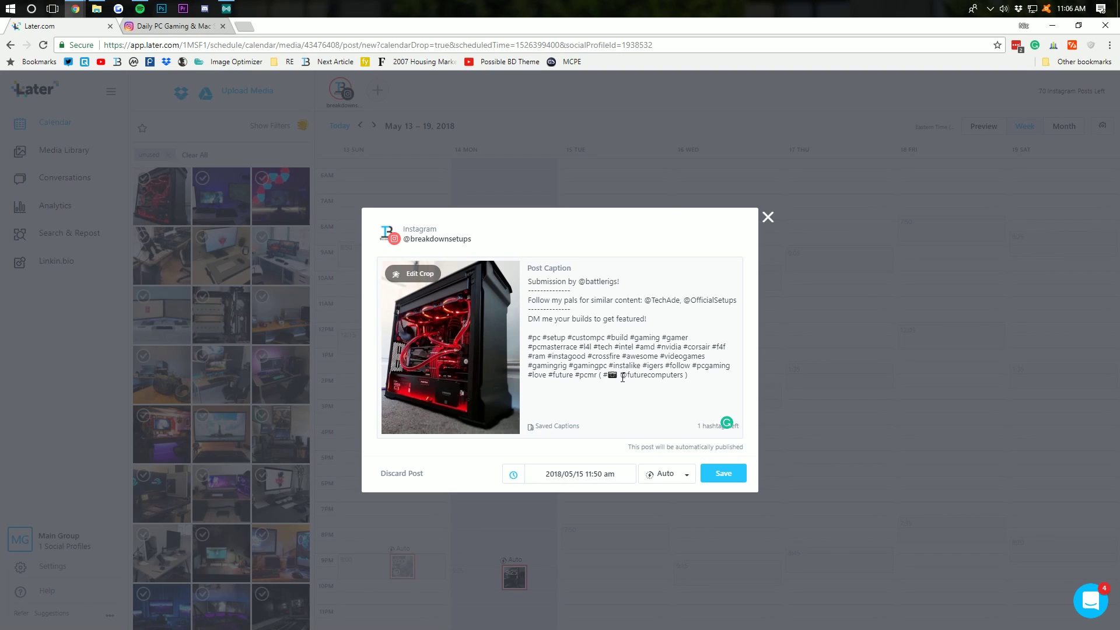
drag(617, 374, 684, 374)
click(685, 378)
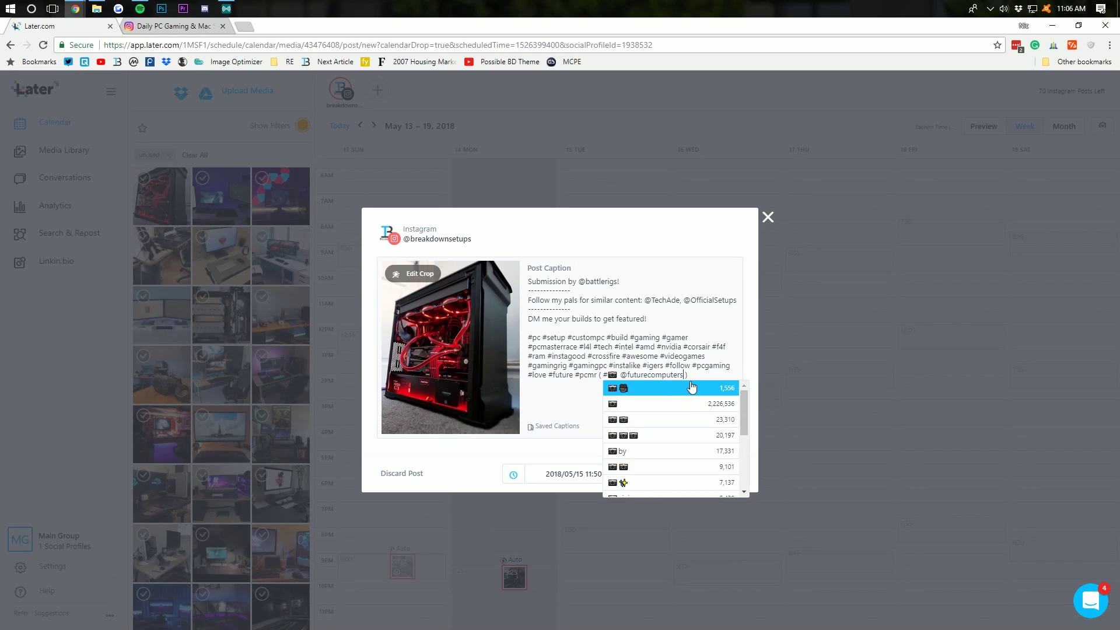
click(707, 372)
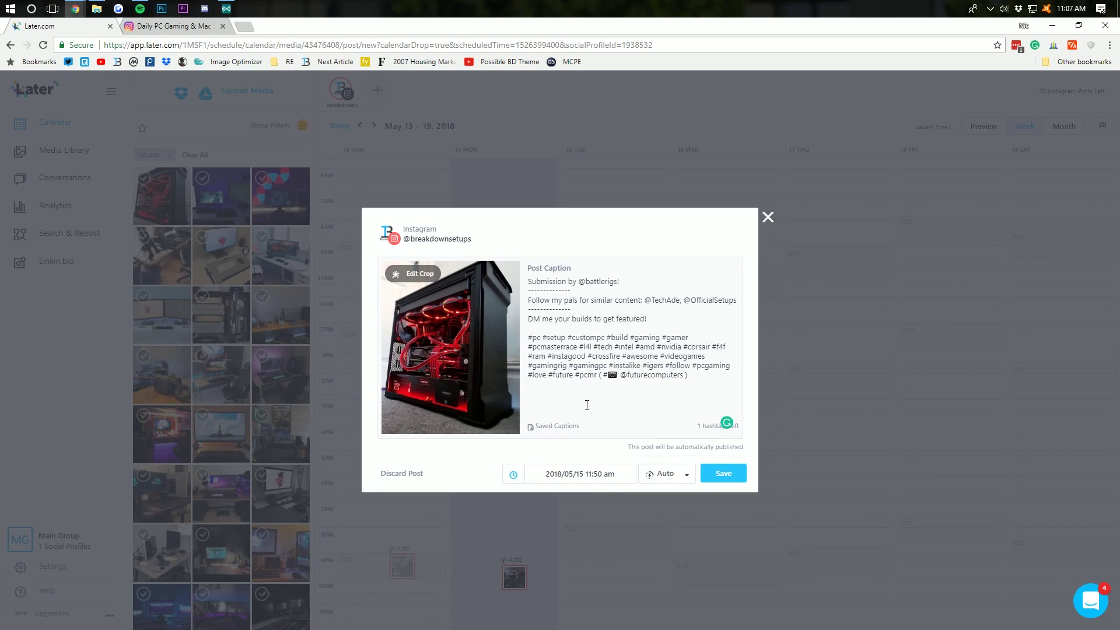
Append the saved caption "Reddit Post" to the post caption and replace its "Reddit u/" text with "#Reposted".
click(554, 427)
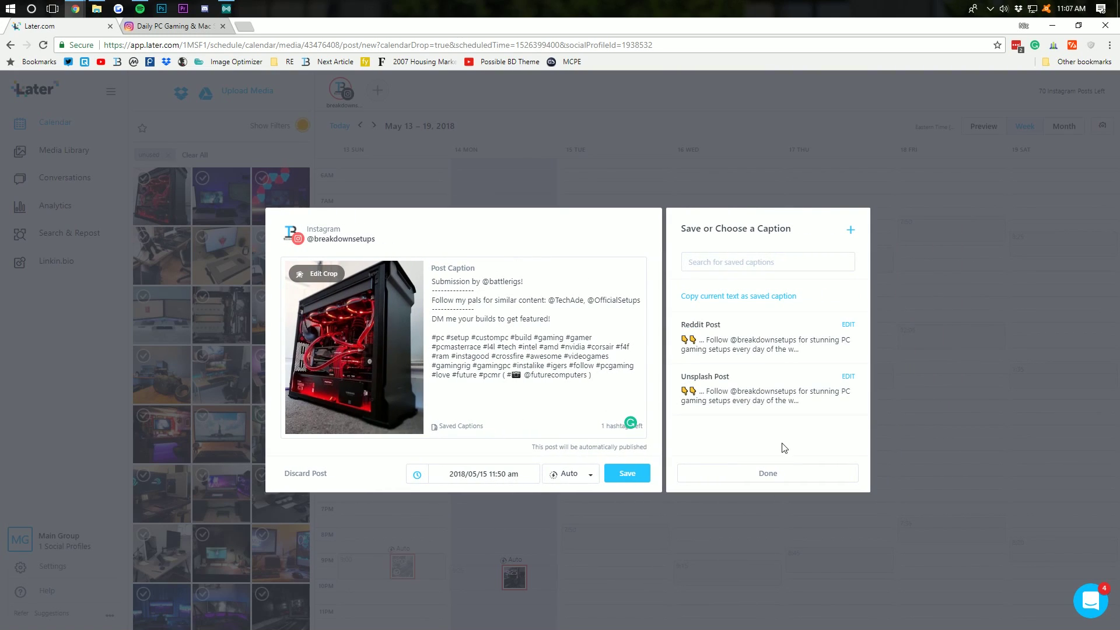
click(751, 350)
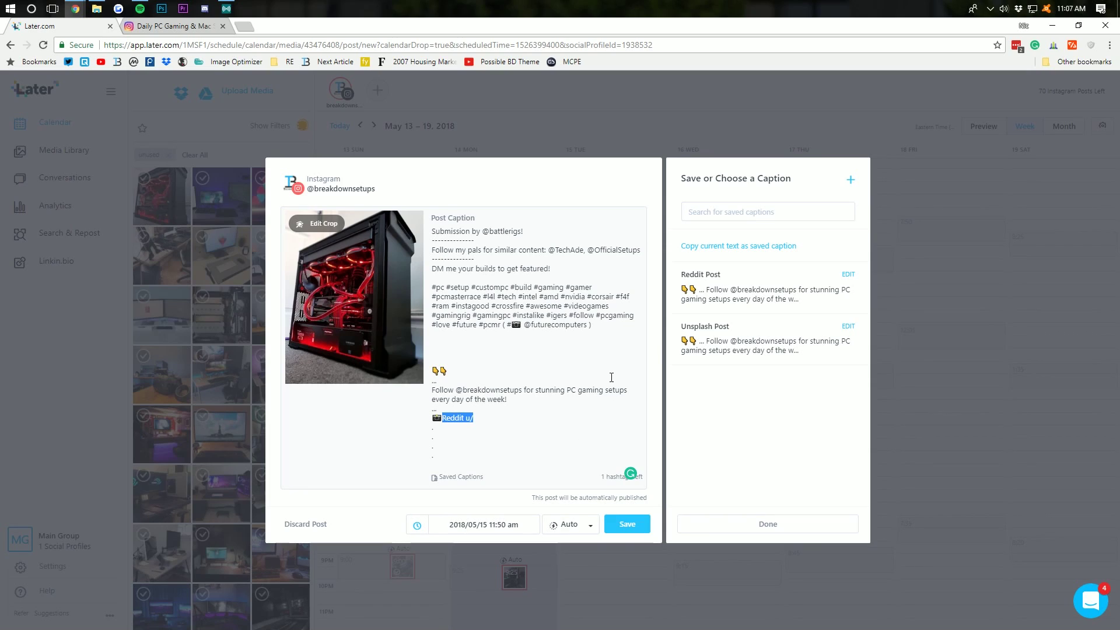
text(#Reposted)
drag(524, 324, 589, 325)
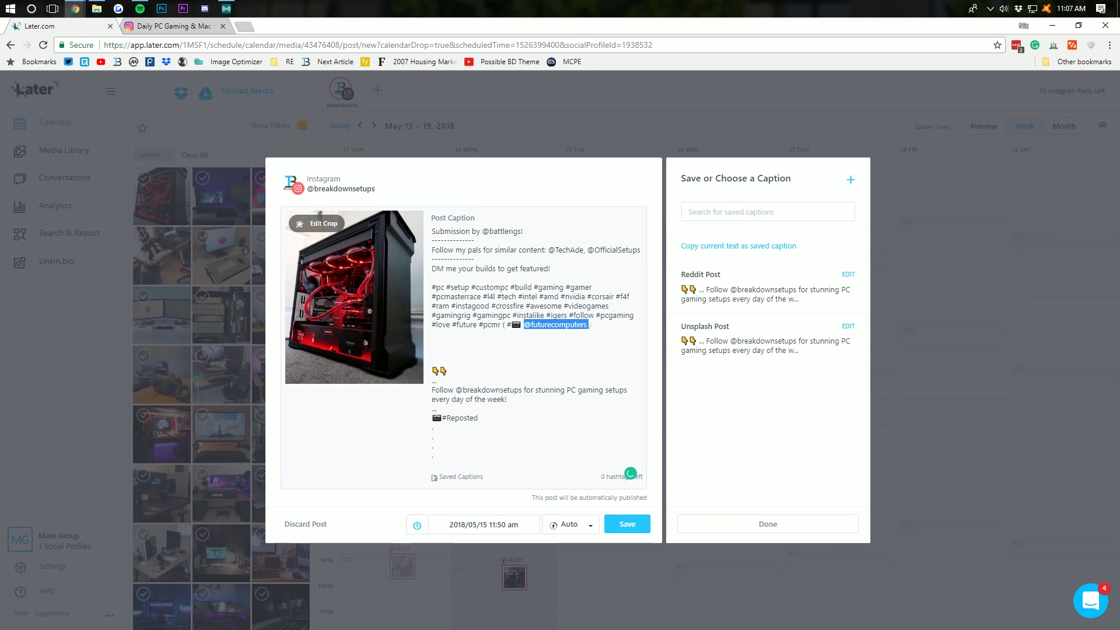
key(ctrl+c)
click(499, 417)
key(ctrl+v)
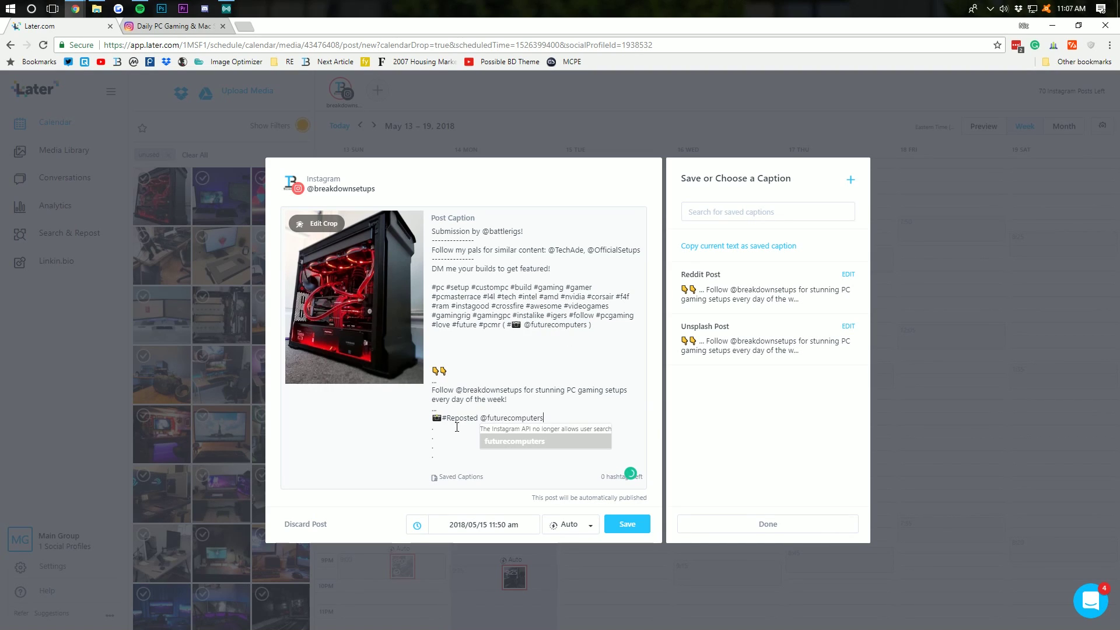
drag(591, 325, 502, 324)
key(BackSpace)
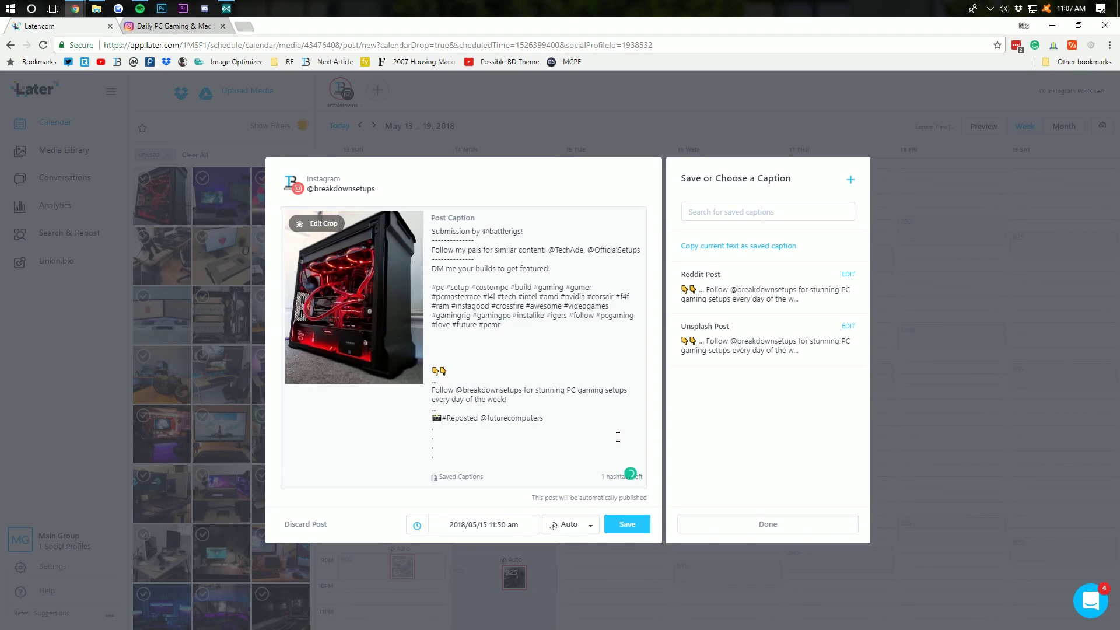
Move the hashtag block from the original text to the end of the caption, below the line of dots.
drag(432, 334, 418, 292)
key(ctrl+x)
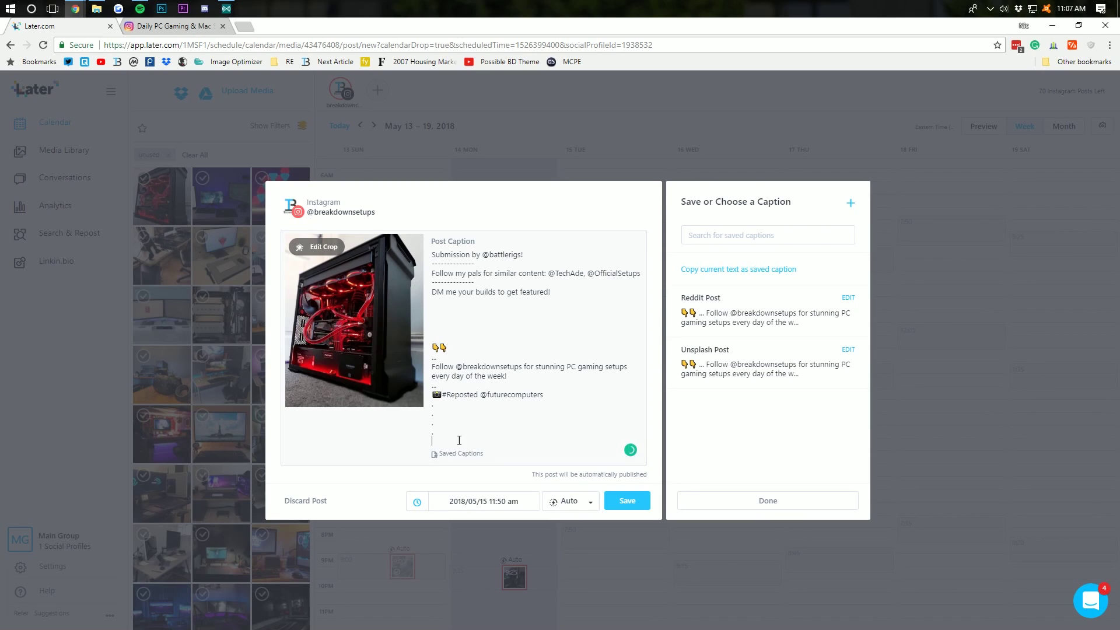
key(ctrl+v)
click(532, 231)
key(shift+Down)
drag(523, 232, 433, 232)
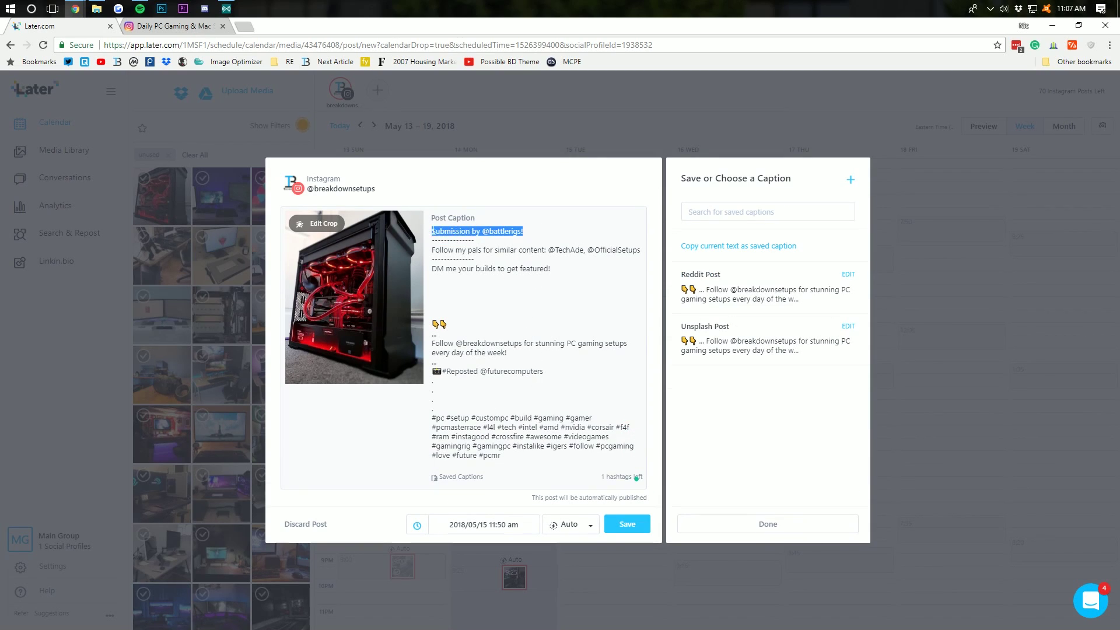
key(ctrl+x)
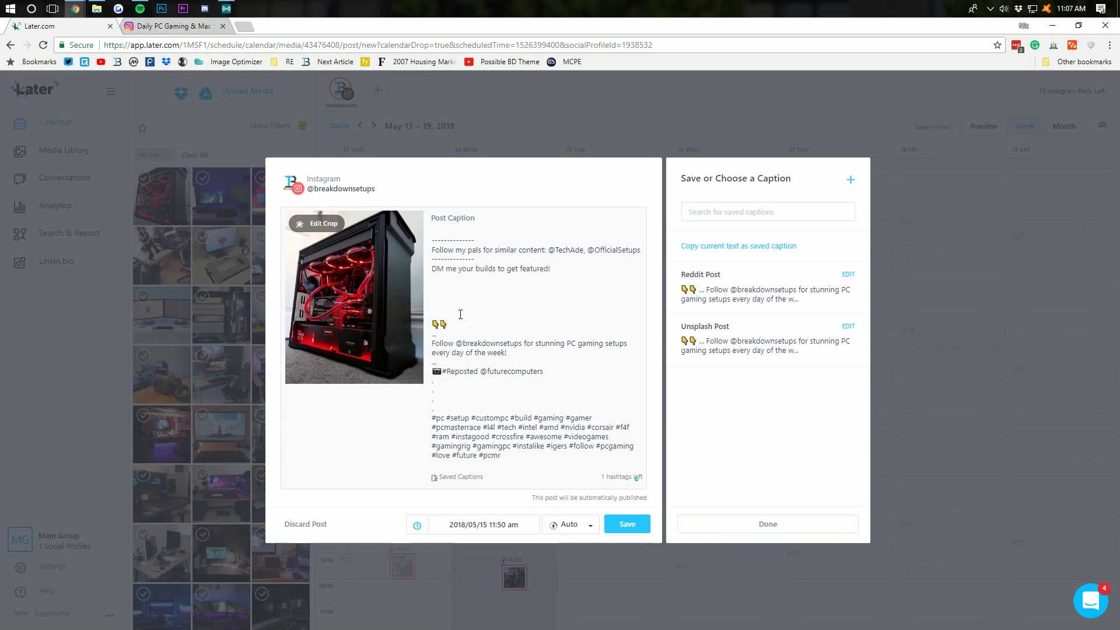
click(459, 362)
key(Return)
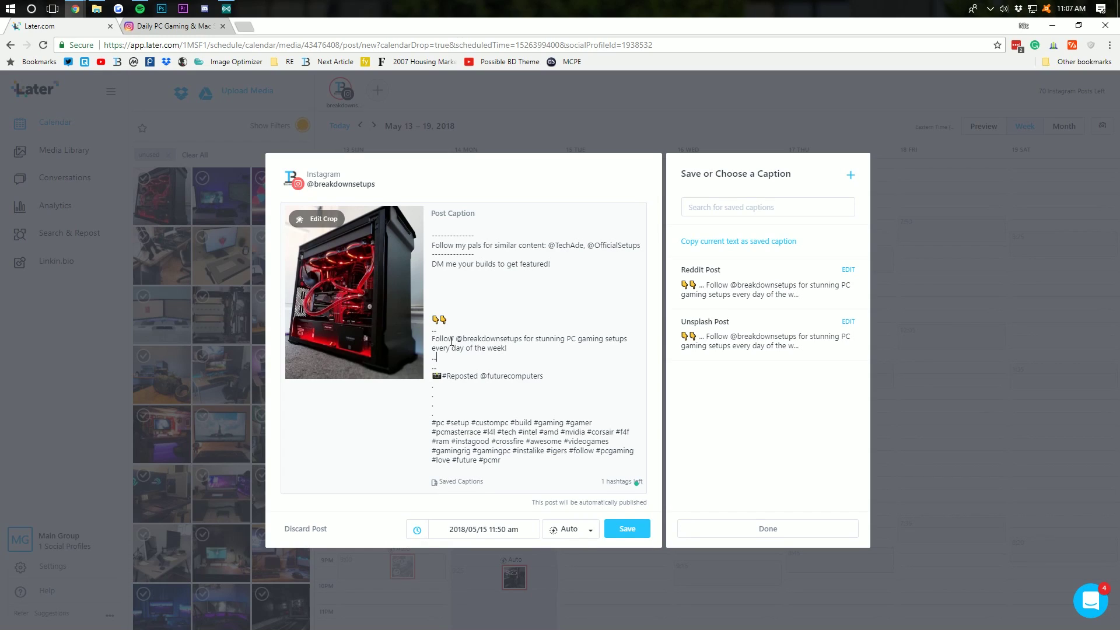
key(ctrl+v)
double_click(496, 362)
click(502, 362)
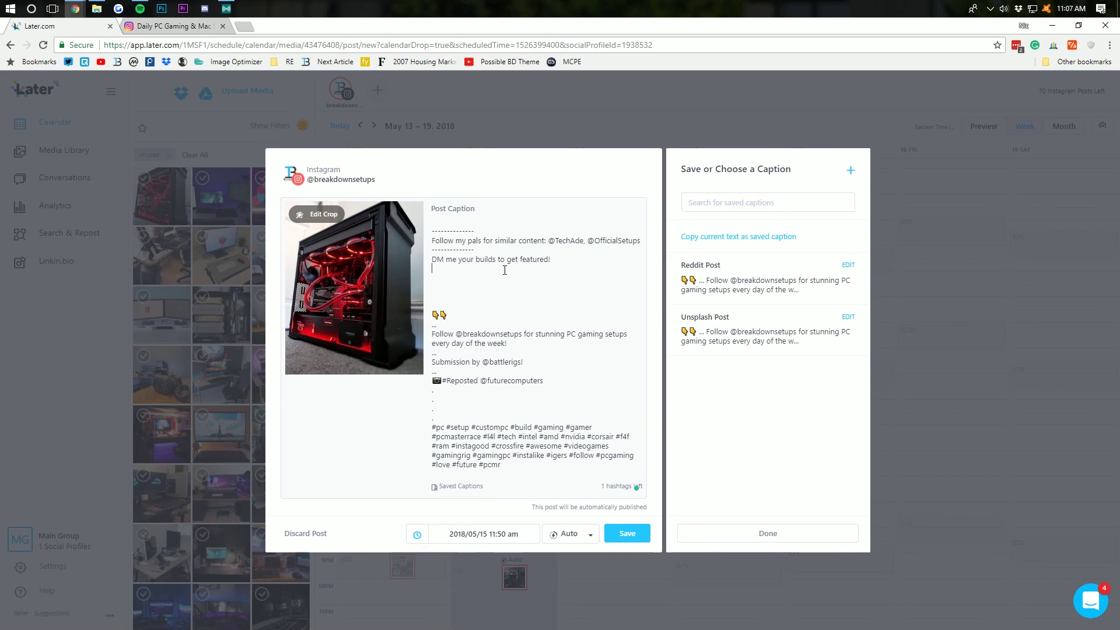
Delete the leftover original text and blank lines above the pointing-hand emojis in the caption.
drag(431, 295, 429, 120)
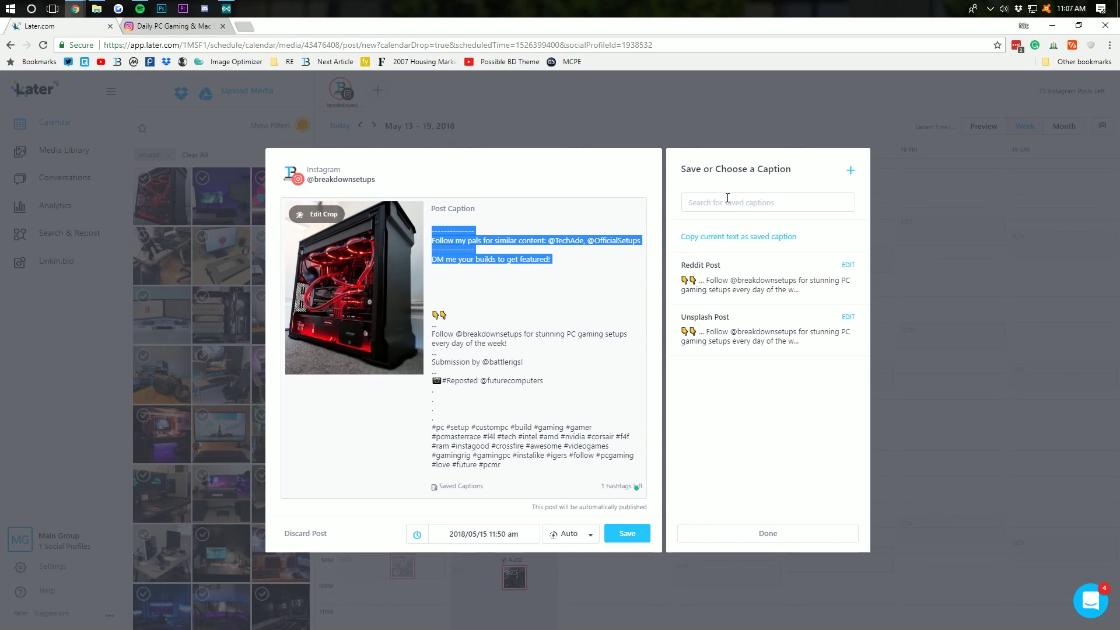
key(BackSpace)
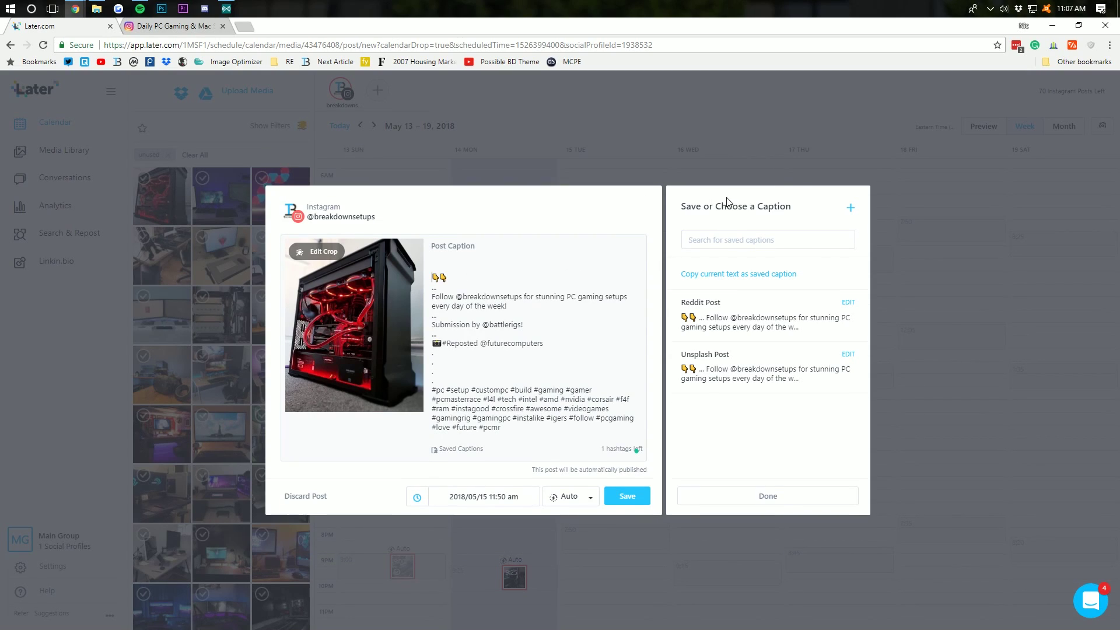
key(Delete)
Insert "Tag a friend who needs a battlestation like this!" between the two pointing-hand emojis and save the post.
key(Right)
text(Tag)
text( a friend)
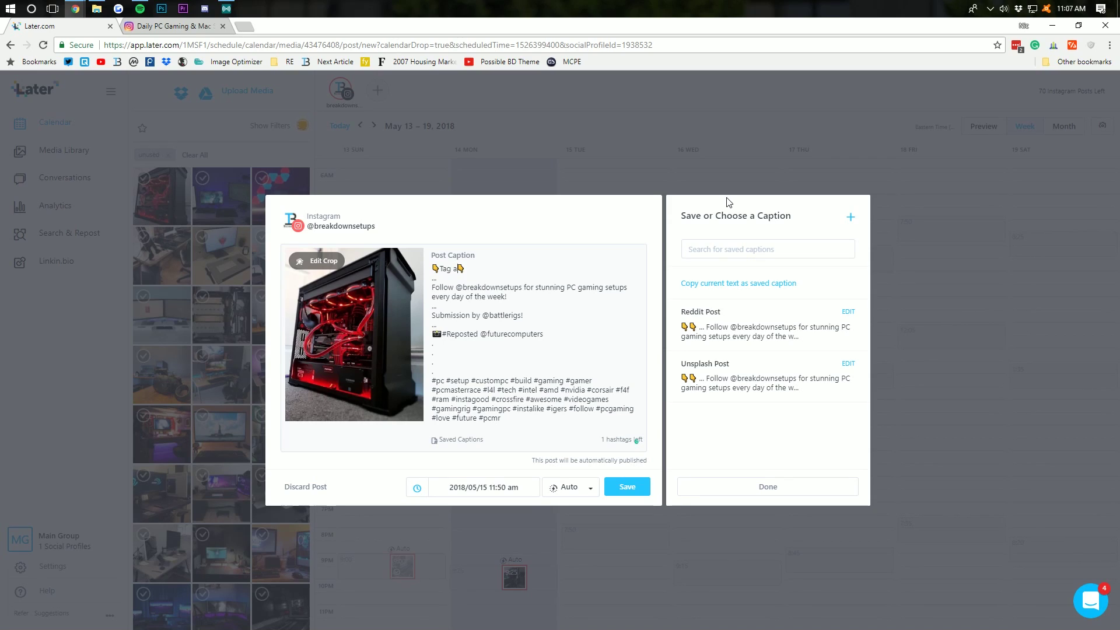
text( who needs a battlestation like this!)
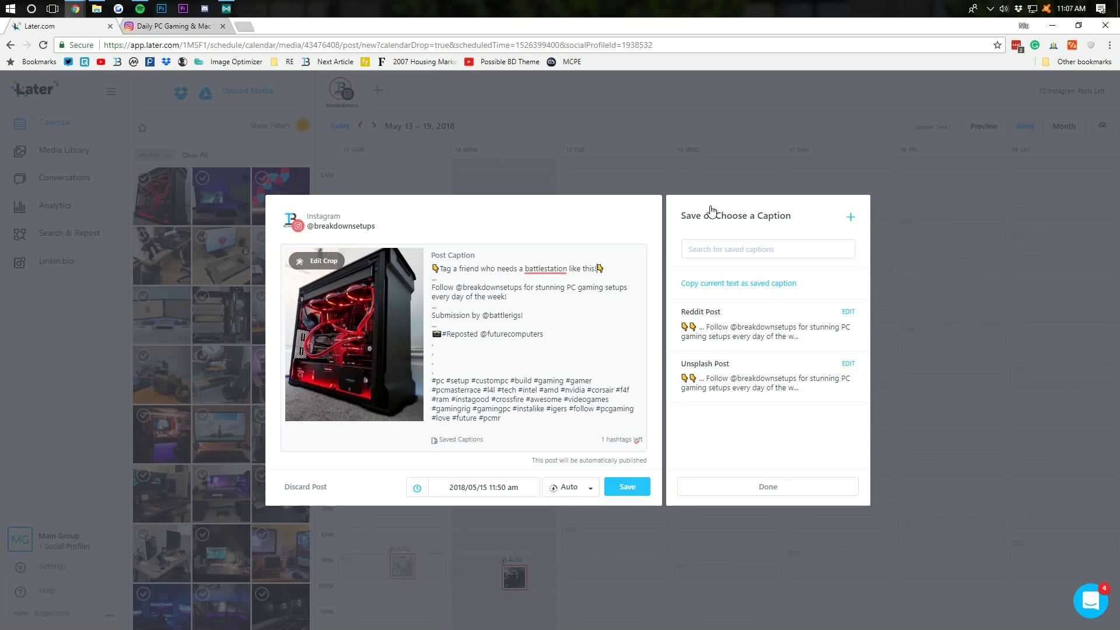
click(627, 495)
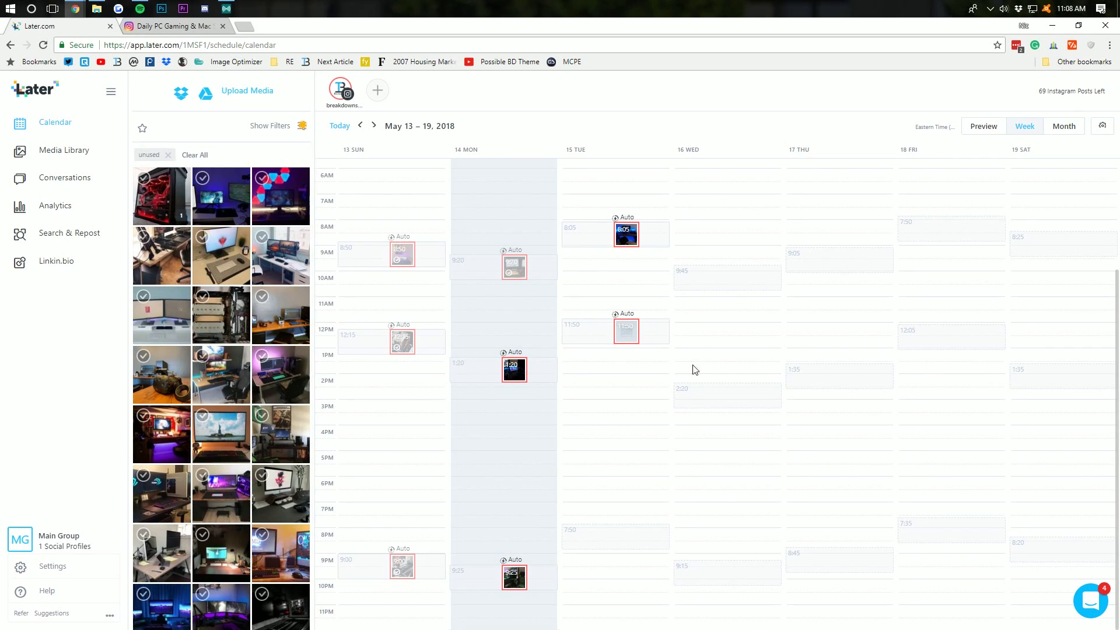
Schedule an unused desk setup photo for Wednesday May 16 at 6:20 am, and discard that post.
drag(221, 256, 720, 182)
click(723, 448)
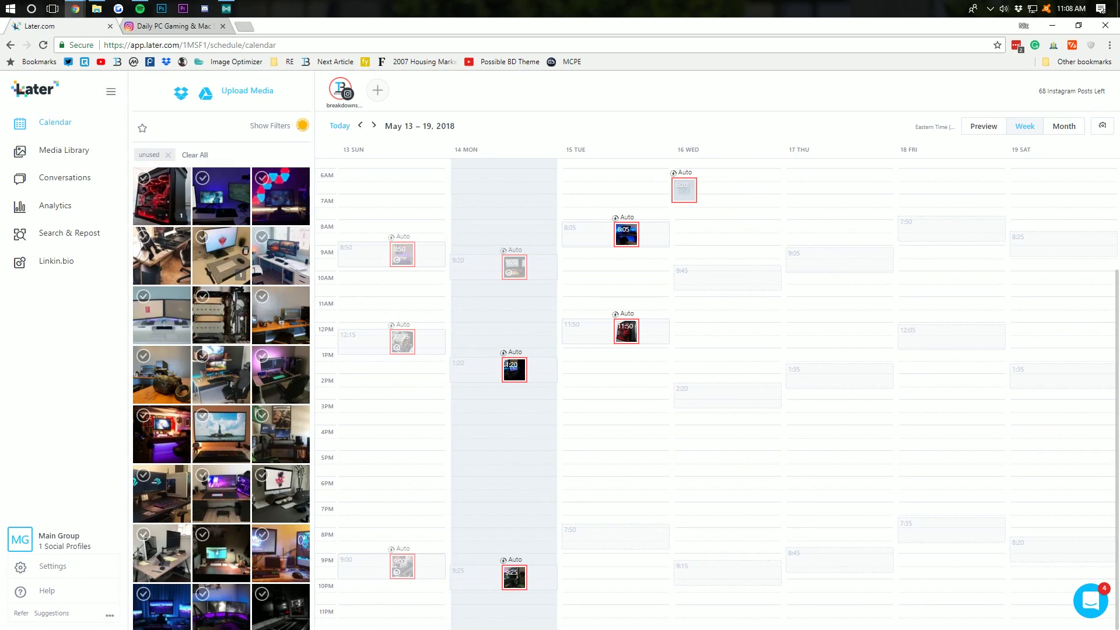
click(683, 189)
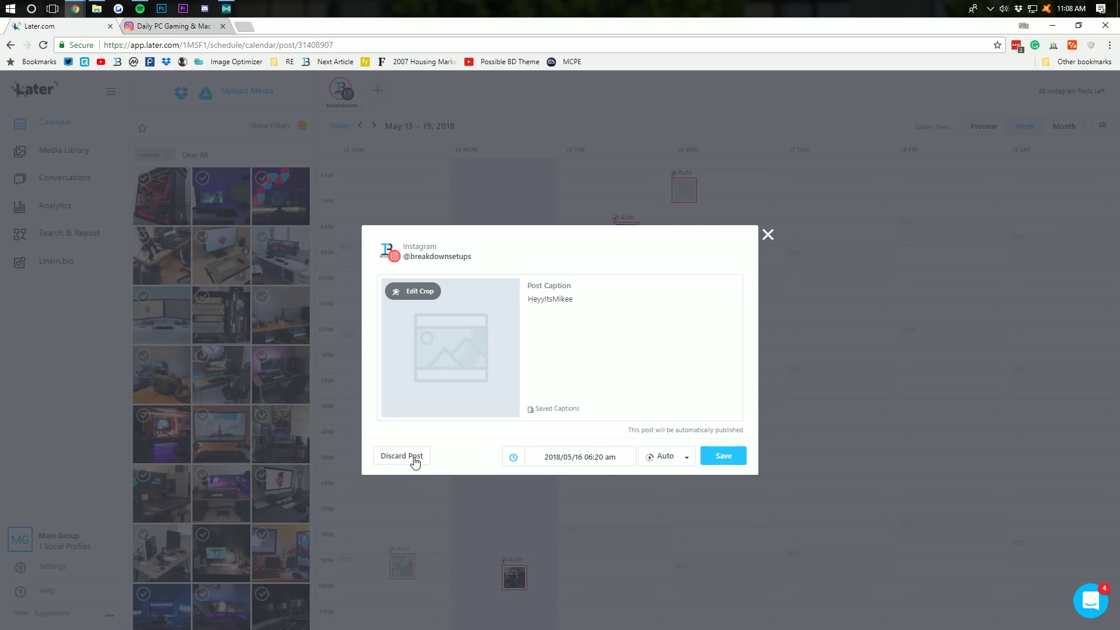
click(416, 461)
click(590, 381)
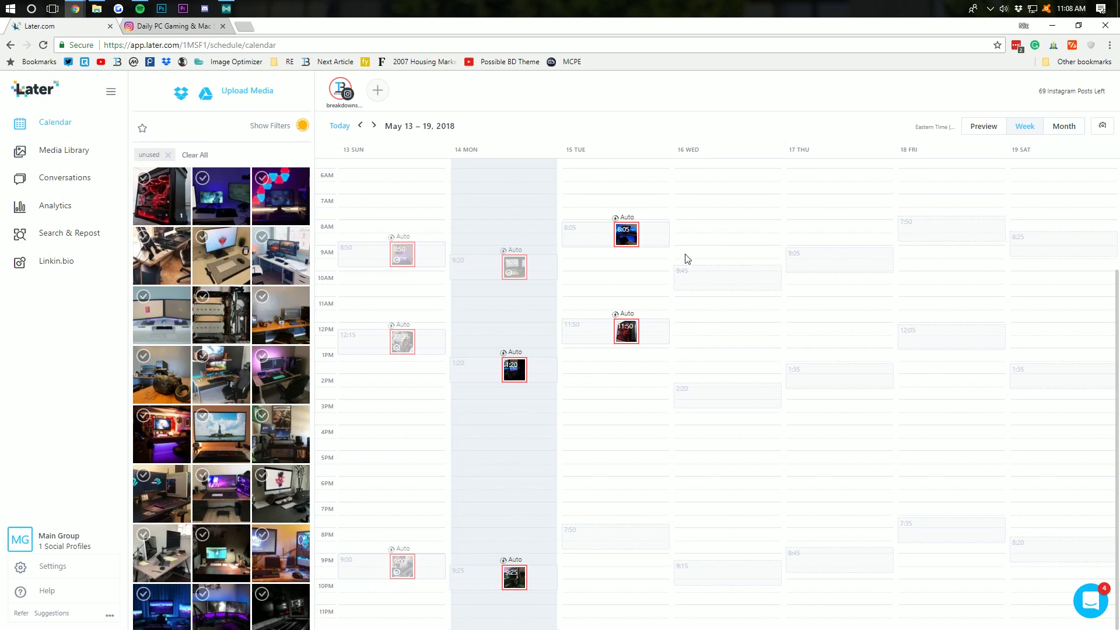
scroll(645, 415, up, 3)
scroll(653, 402, down, 3)
scroll(610, 337, up, 3)
scroll(610, 336, down, 3)
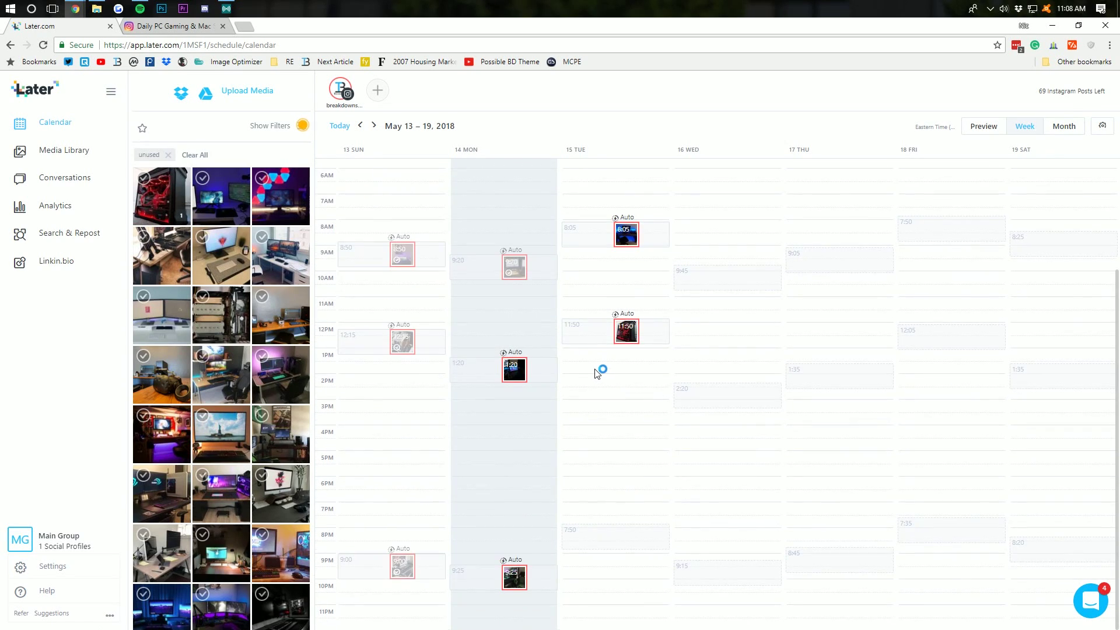